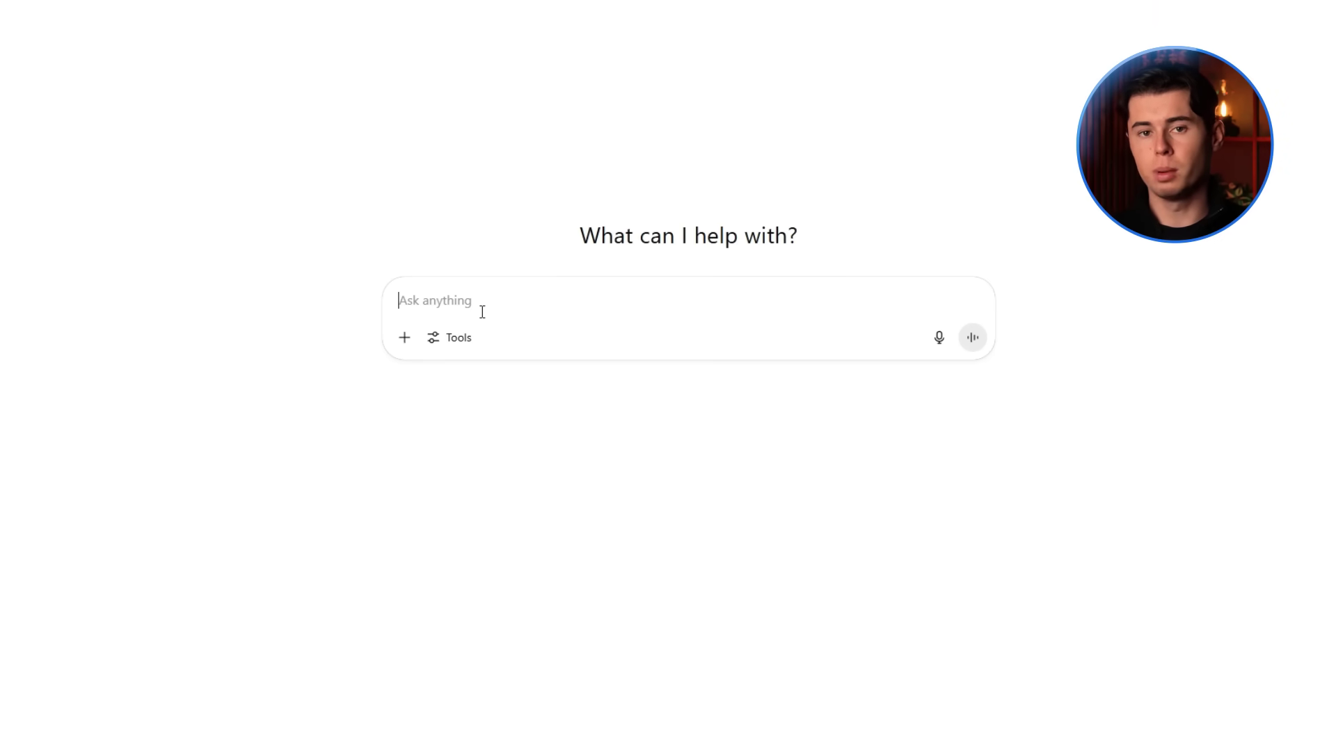
Step: Ask ChatGPT for a 30-second cartoon script about Max finding a treasure map in his grandfather's attic, fixing a typo
text(Write a 30-second script for a cartoon animated short about a young adv)
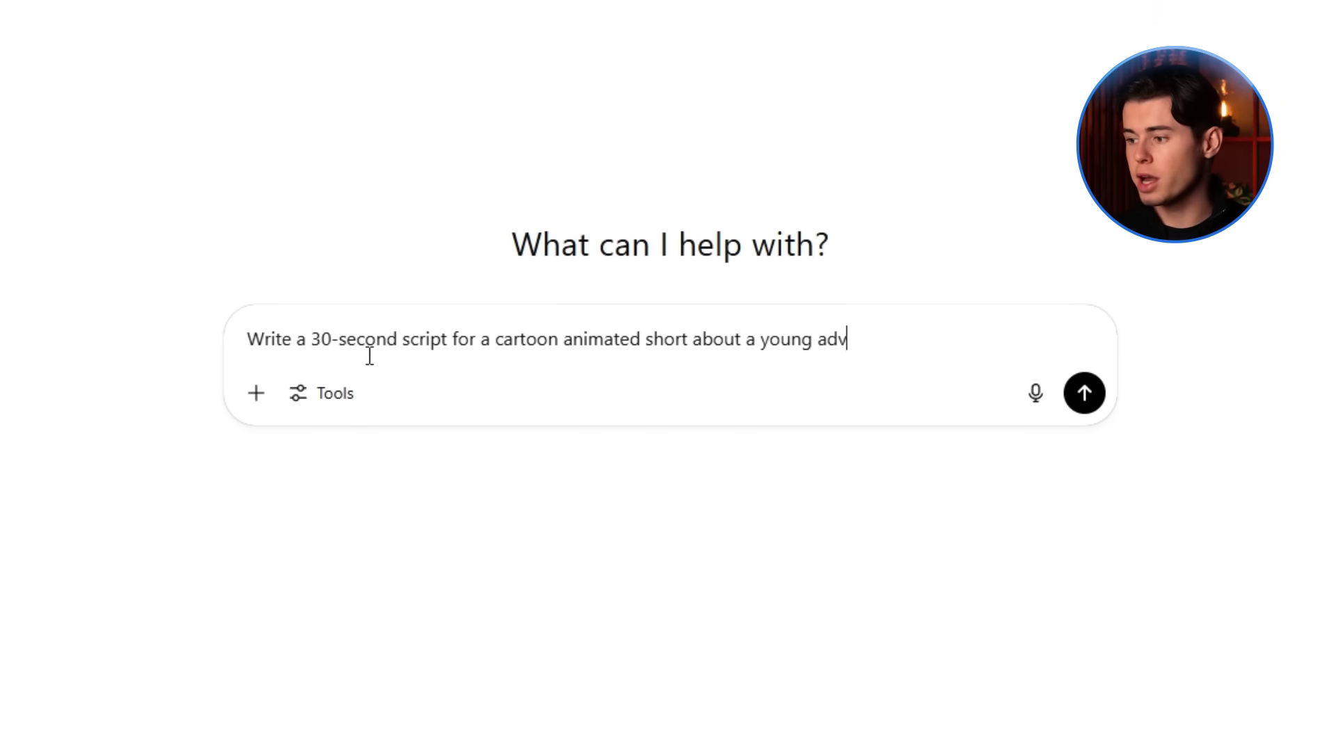
text(x who)
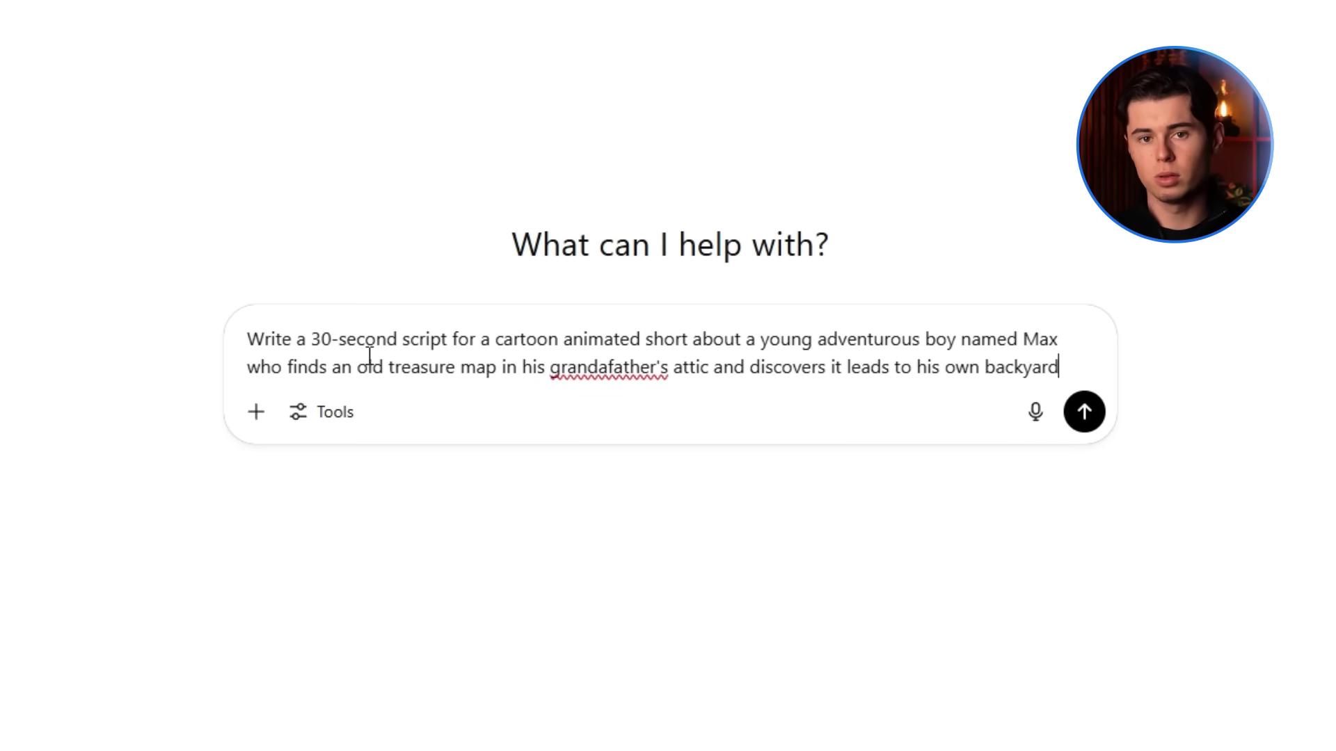
key(Delete)
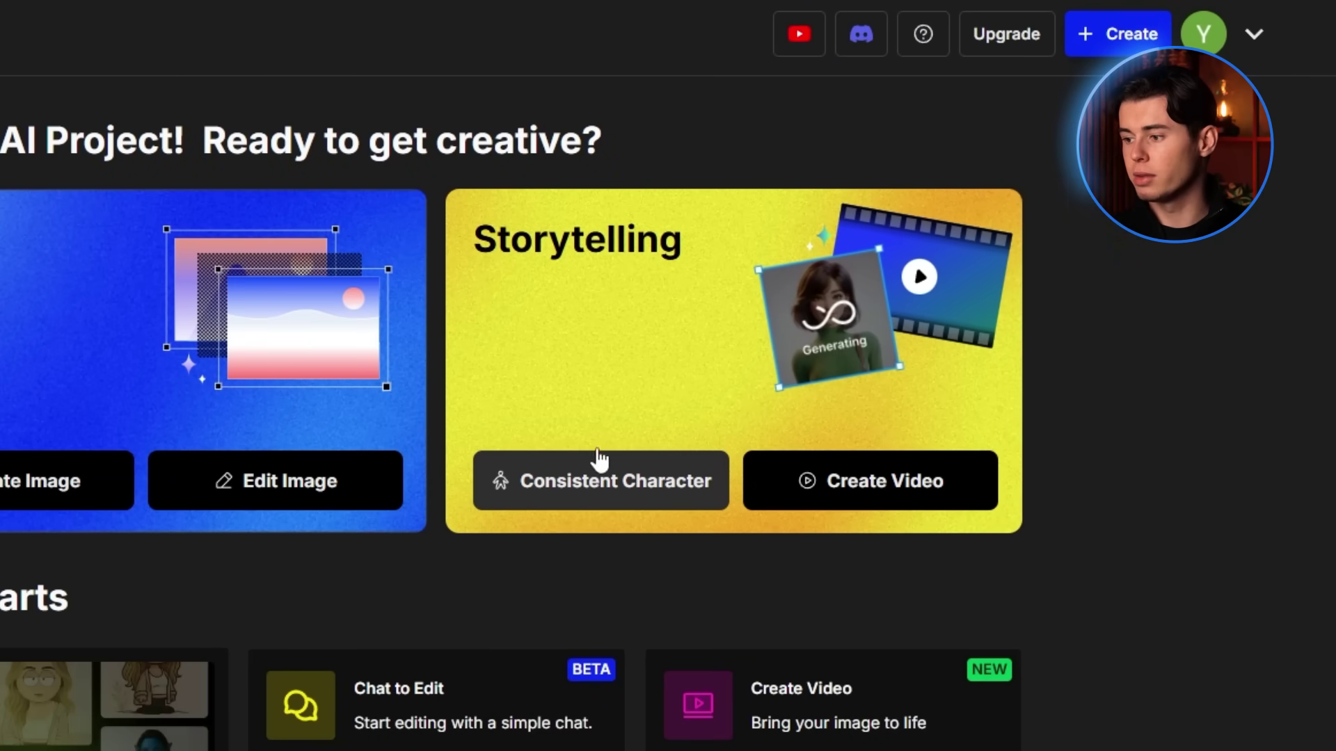
Step: Choose Consistent Character and start it from a written description
click(586, 498)
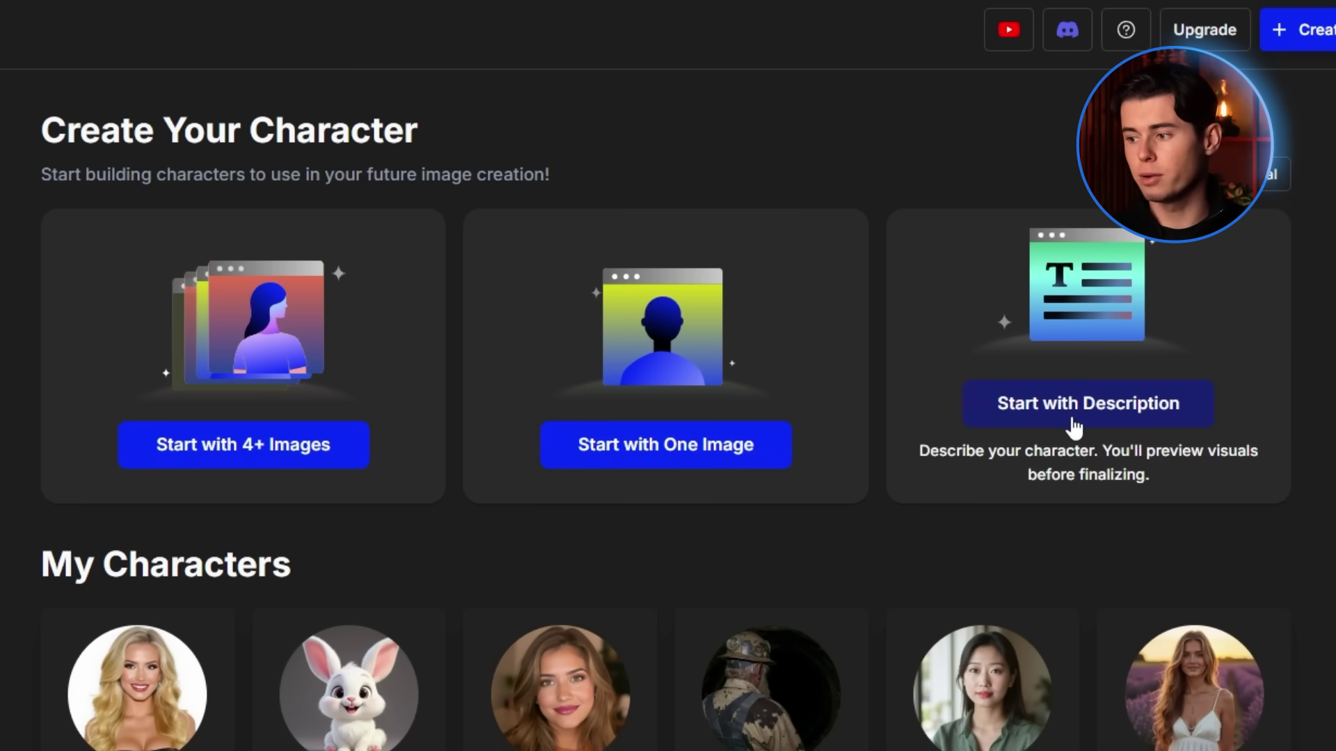
click(1075, 426)
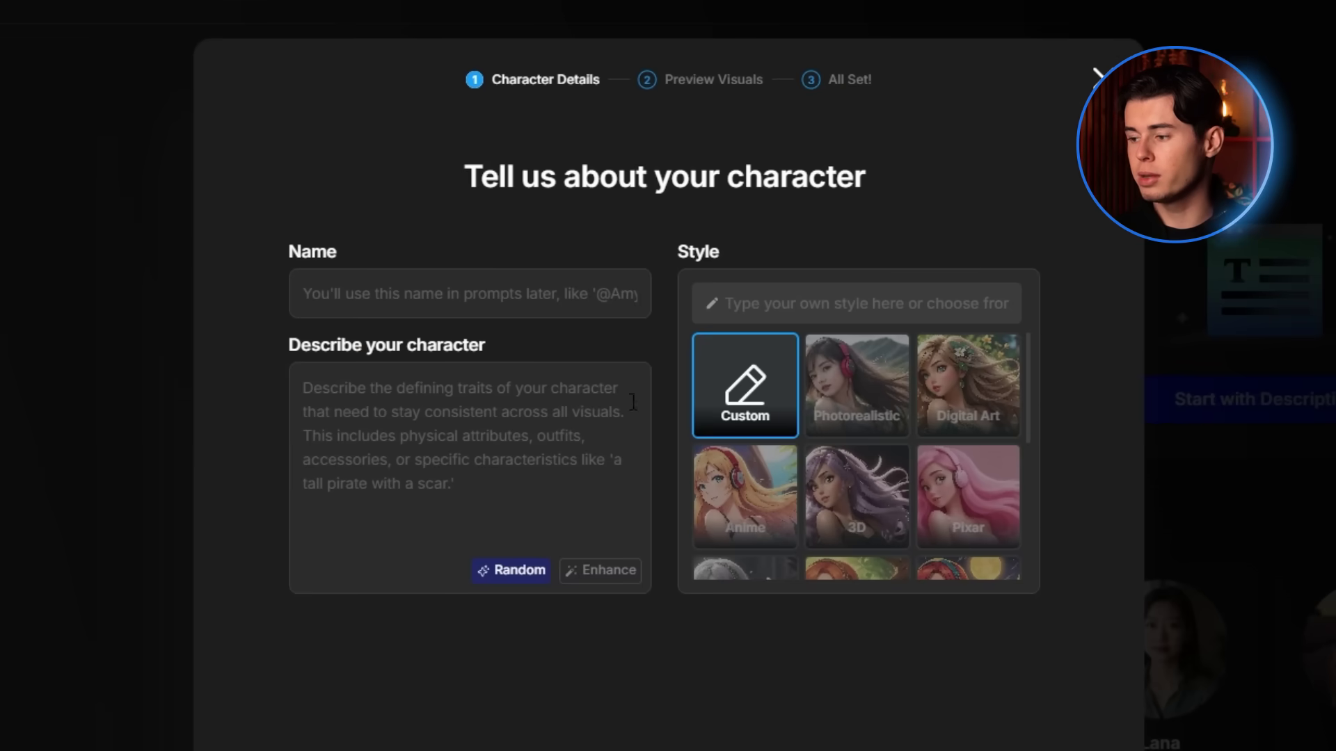
Step: Name the character Max, describe him as a cartoon adventurous boy, and pick Pixar style
text(Max)
click(392, 412)
text(A)
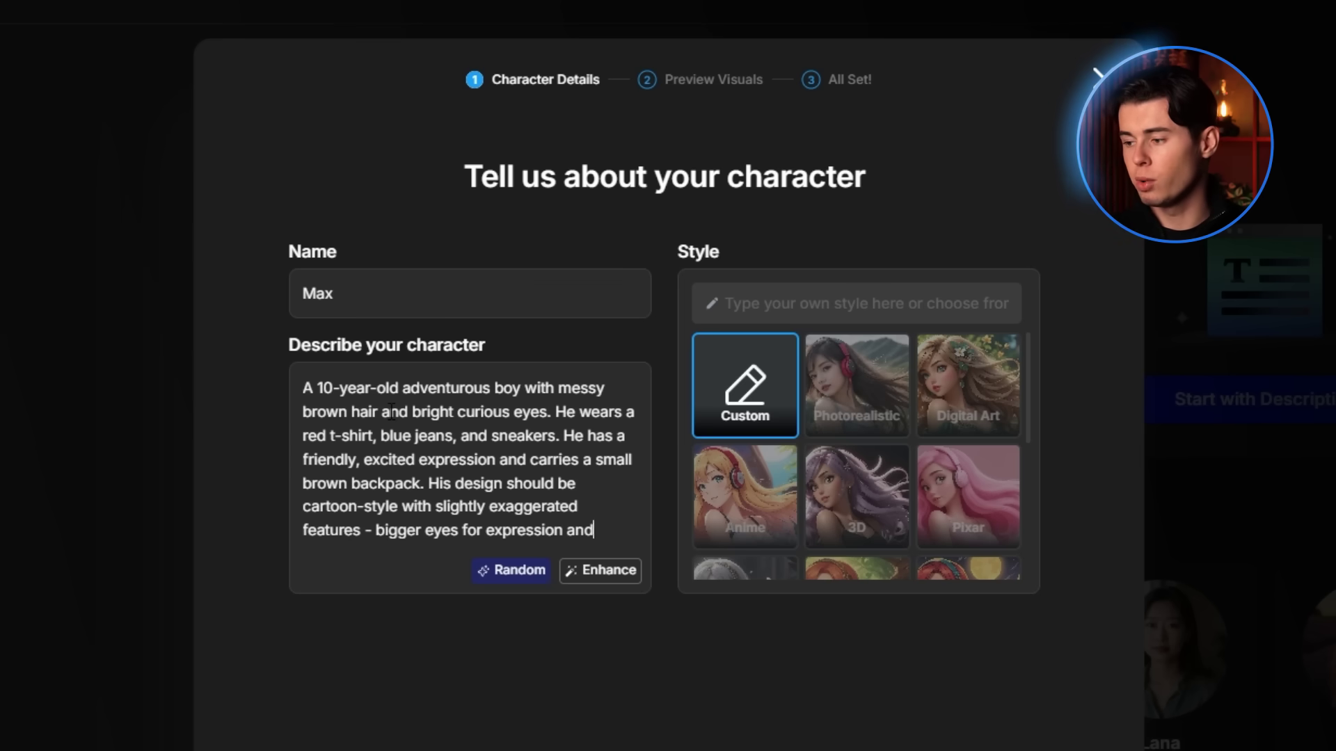
text(nd a youthful, energetic appearance. T)
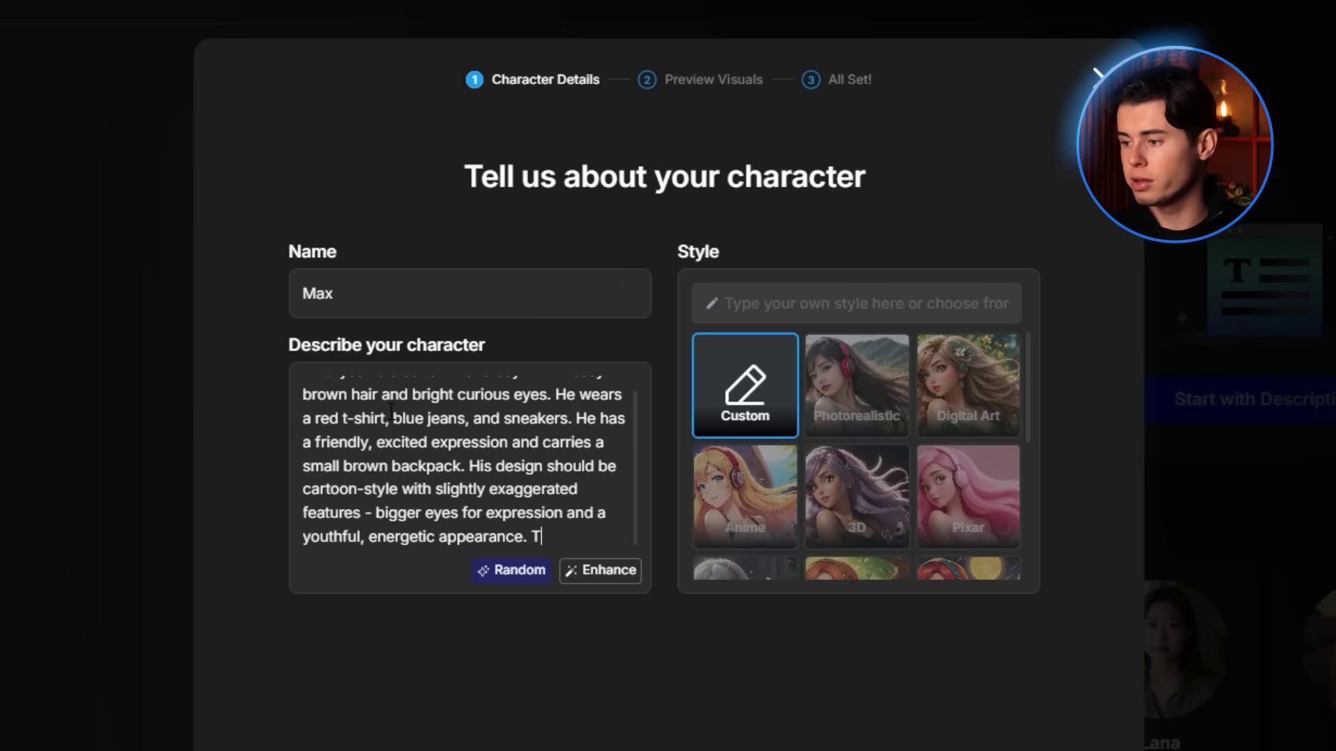
text(le should be colorful cartoon)
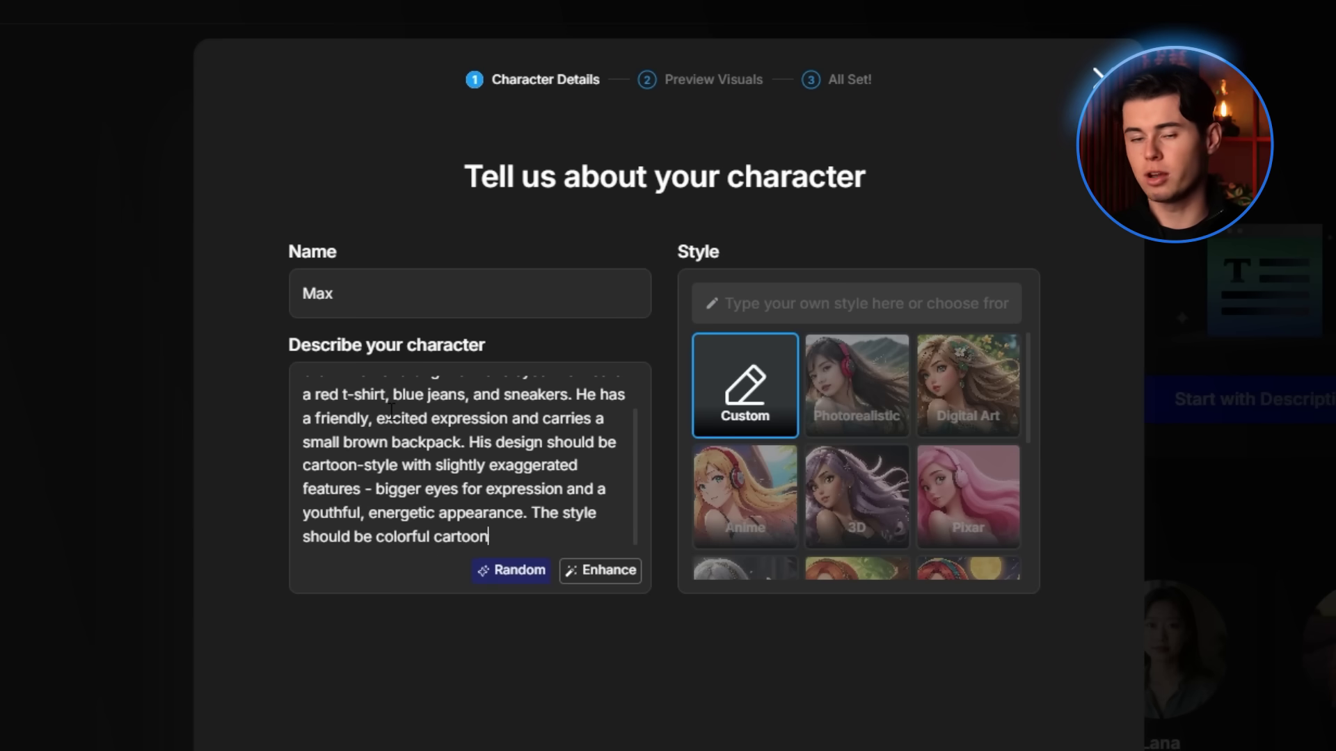
text(with clean lines and vibrat colo)
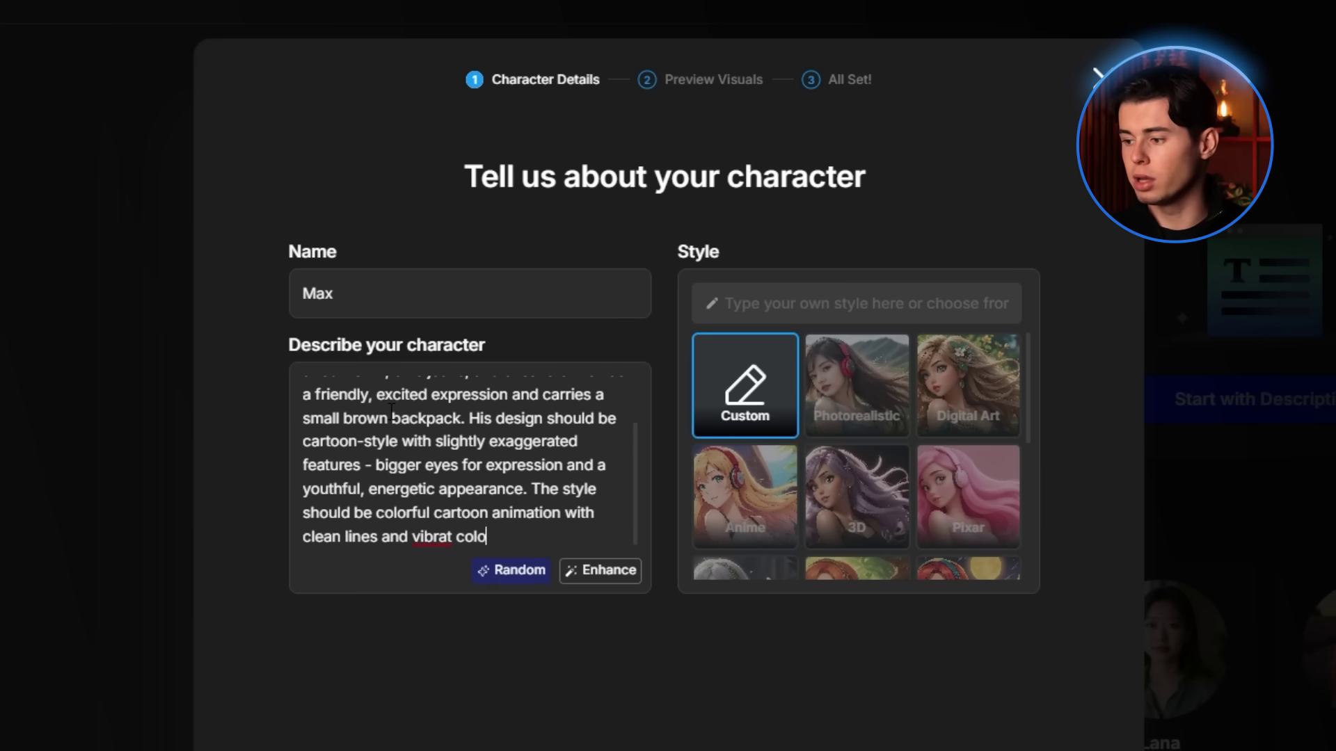
text(to modern )
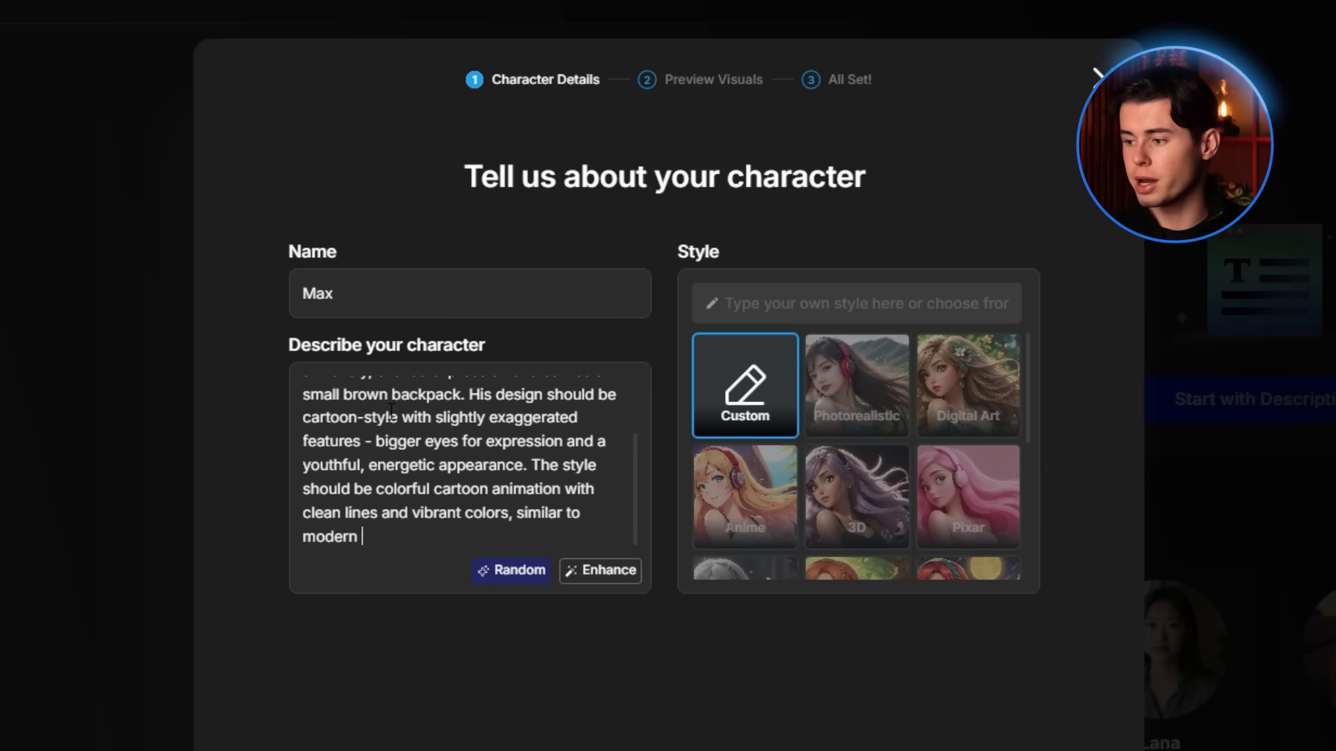
text(animated adventure movies.)
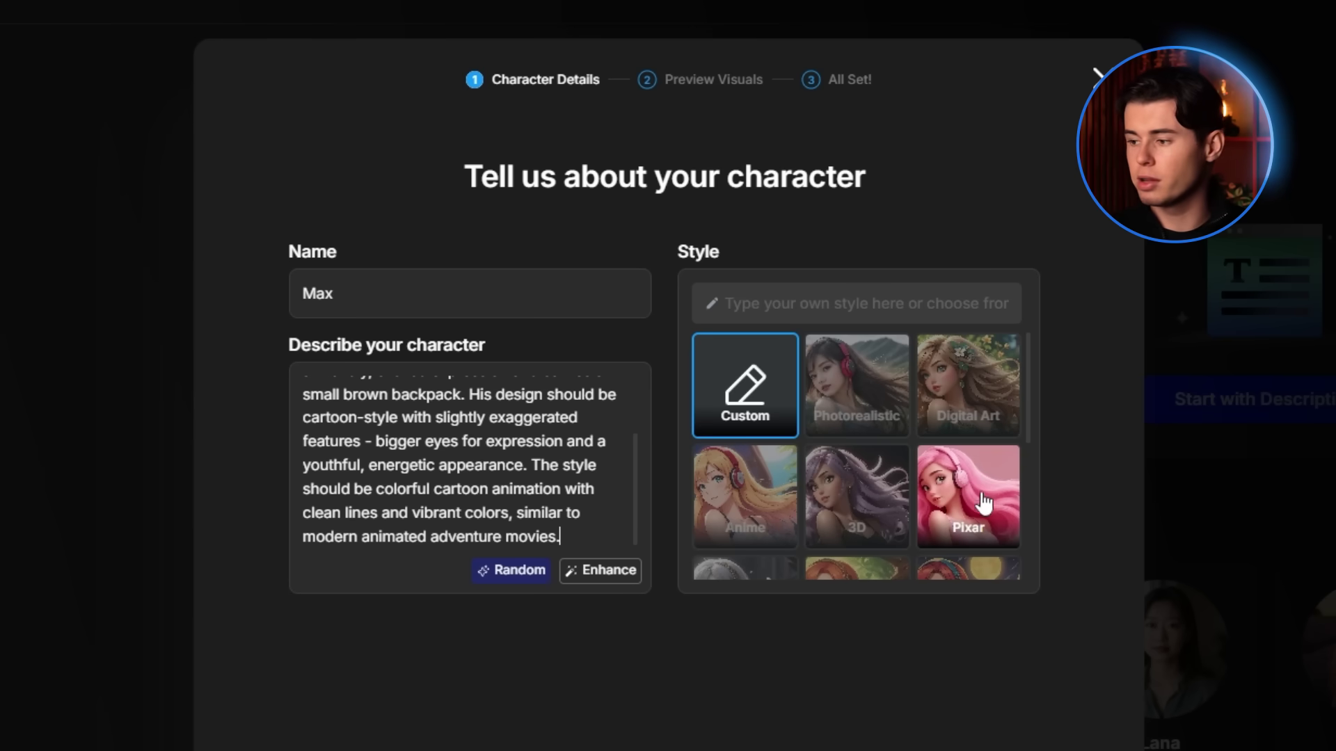
click(985, 500)
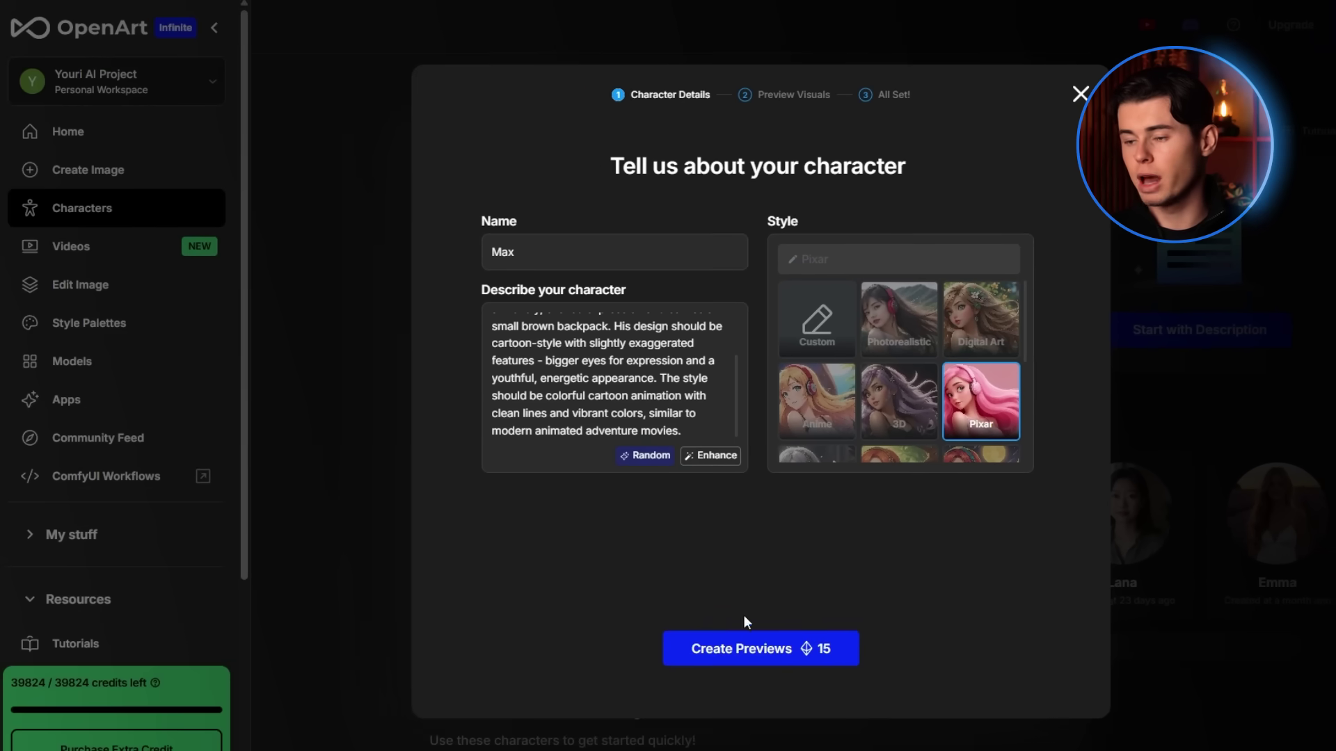
Step: Generate previews of Max, keep the middle one, and save him as a character
click(747, 650)
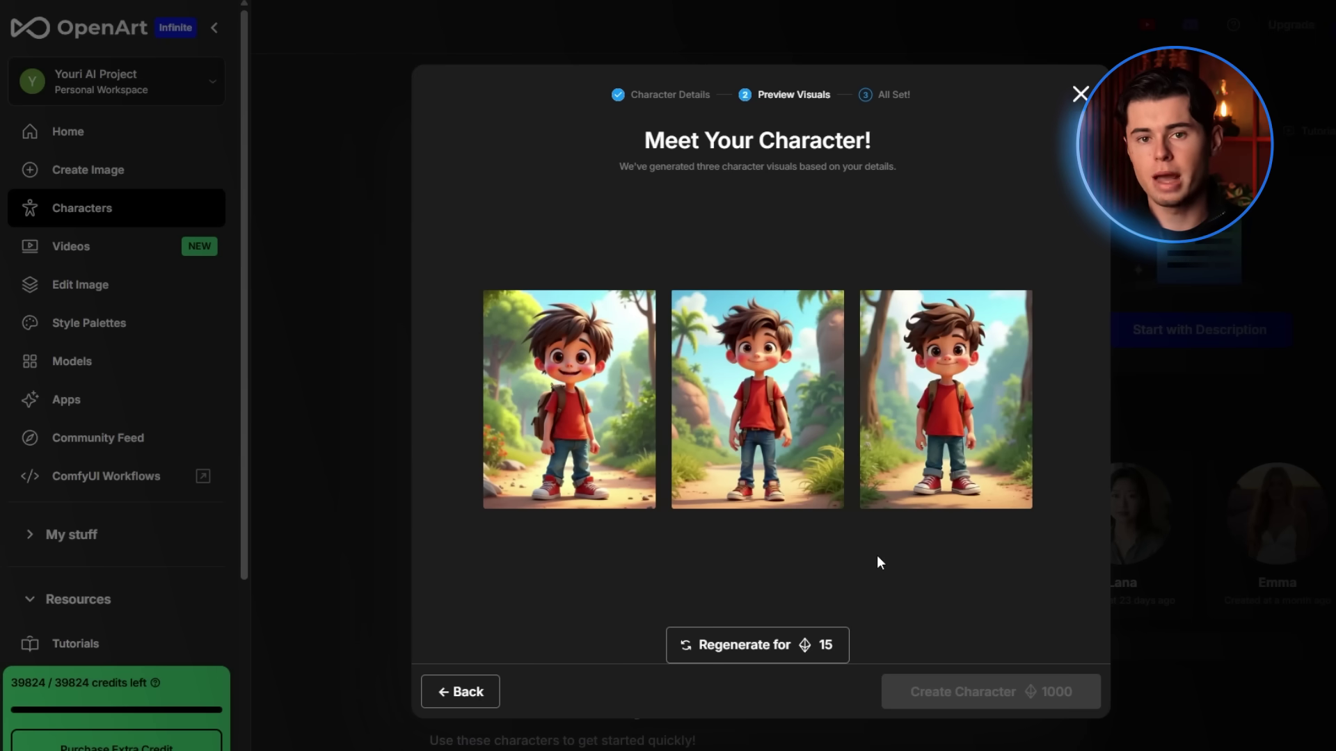
click(777, 413)
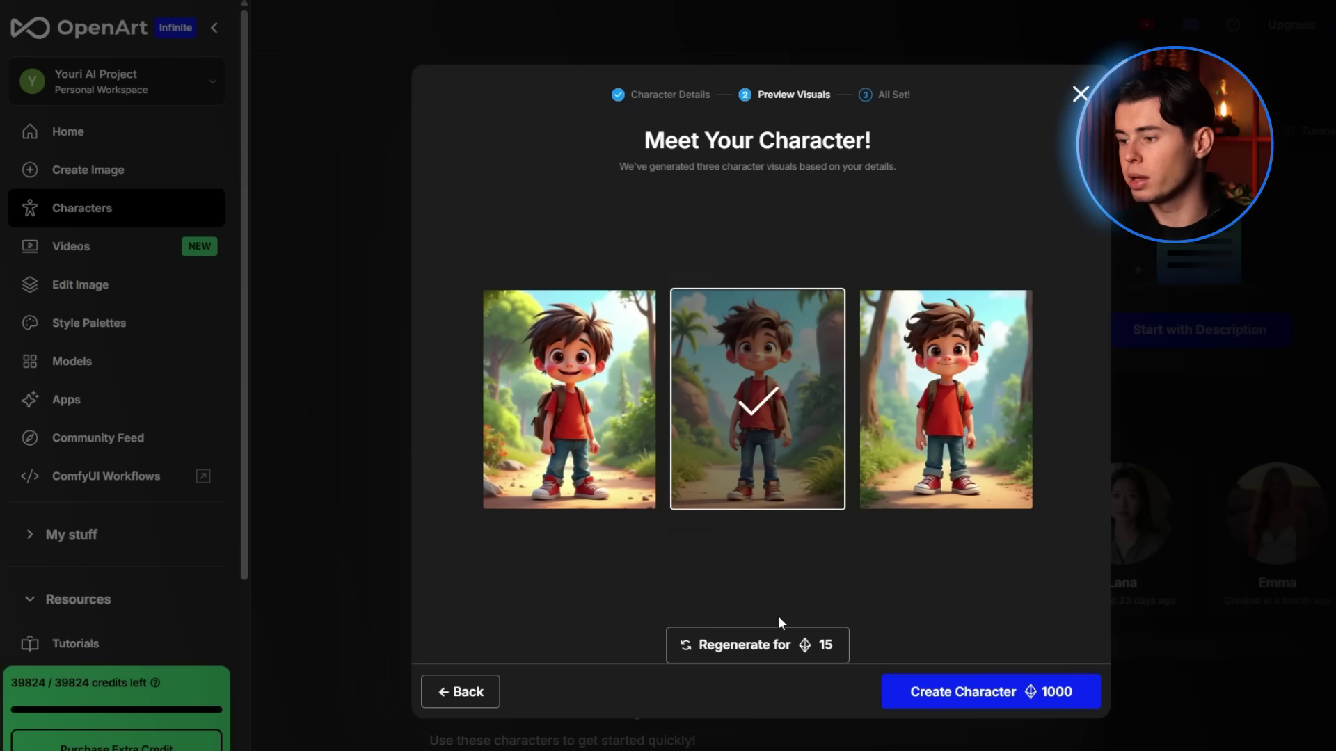
click(1033, 690)
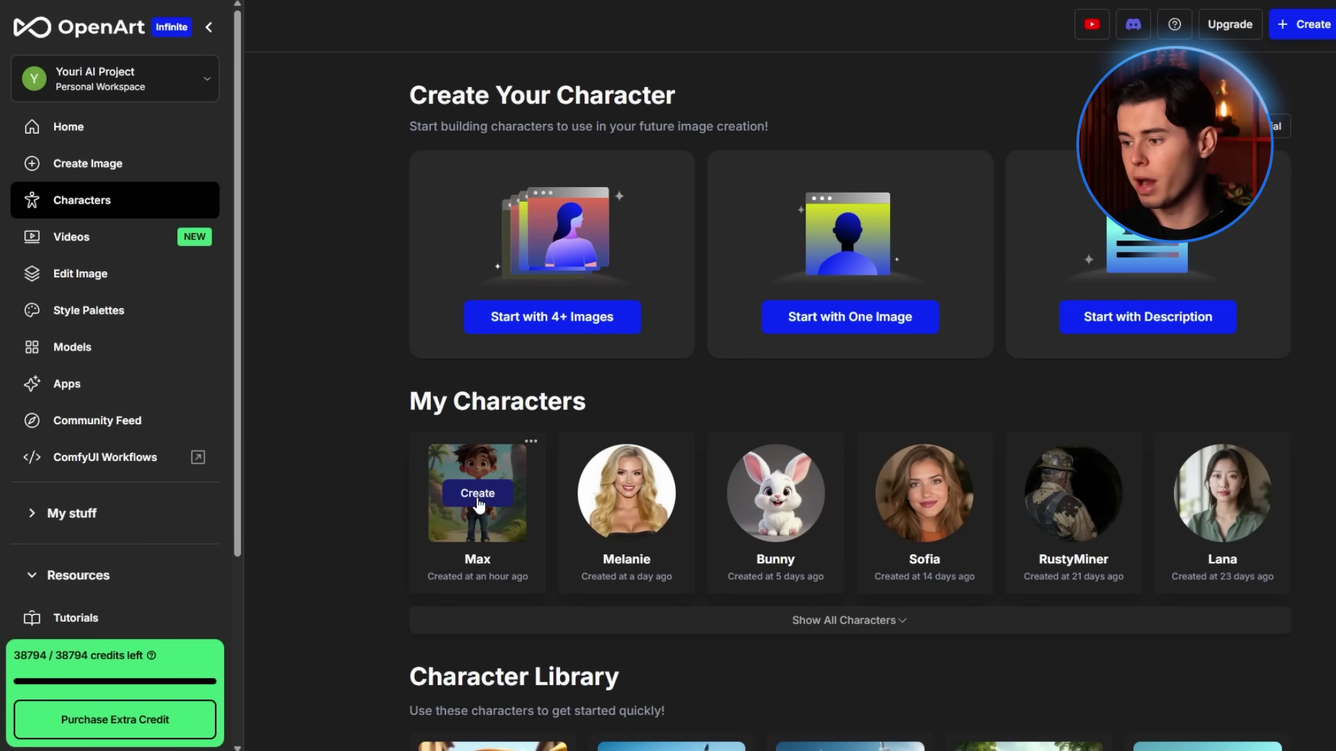
click(478, 495)
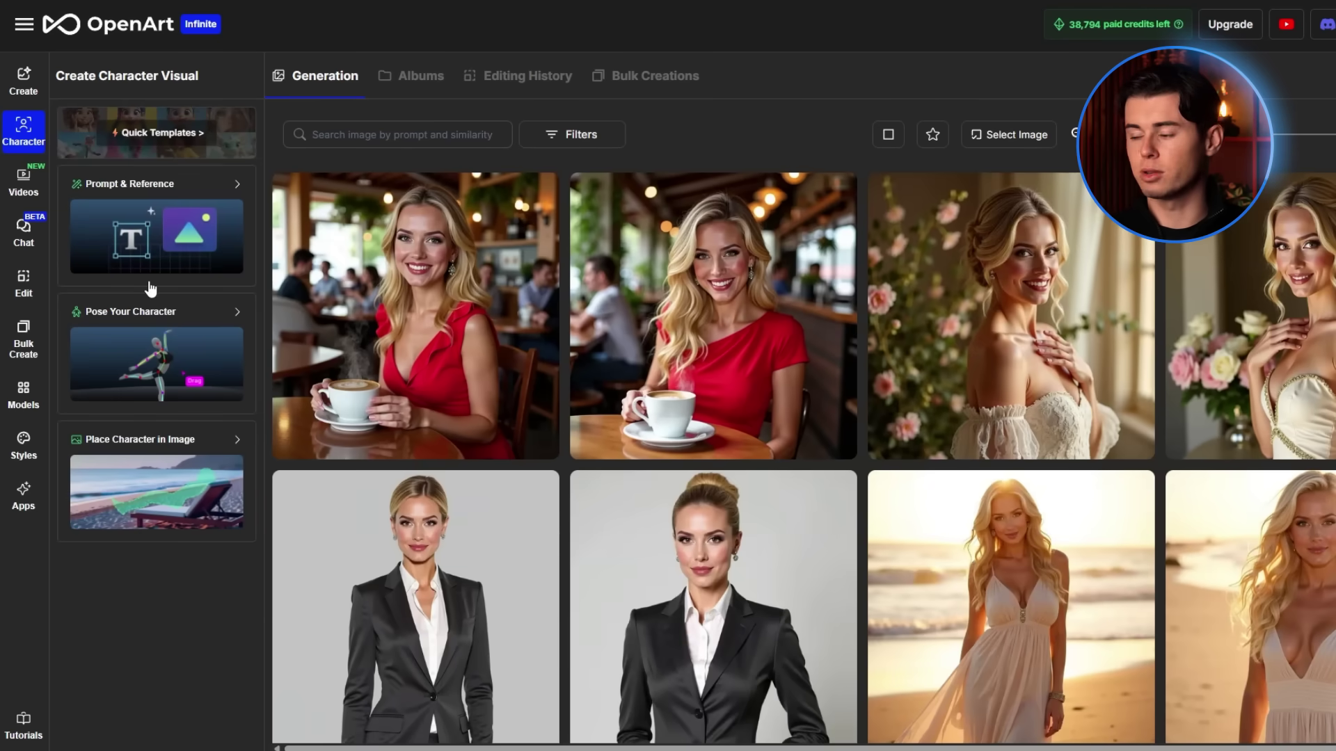
click(202, 197)
click(157, 243)
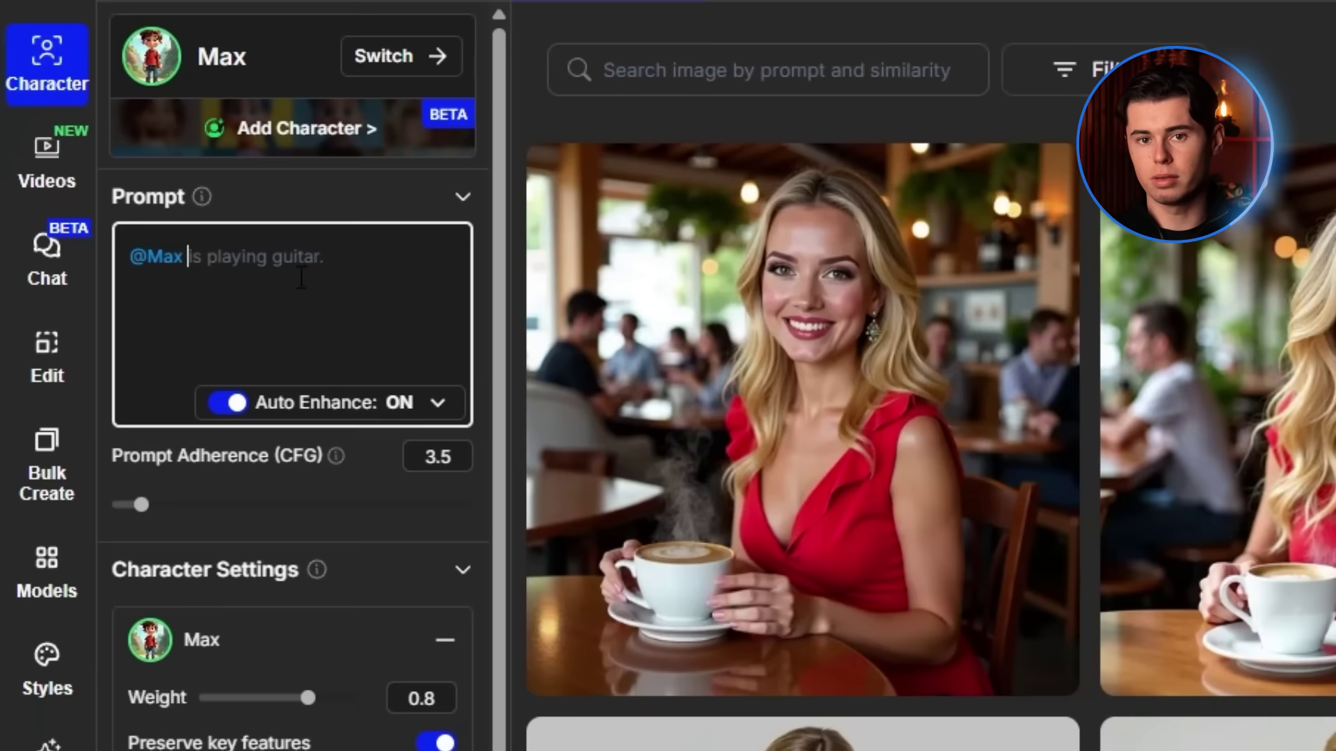
text(the ad)
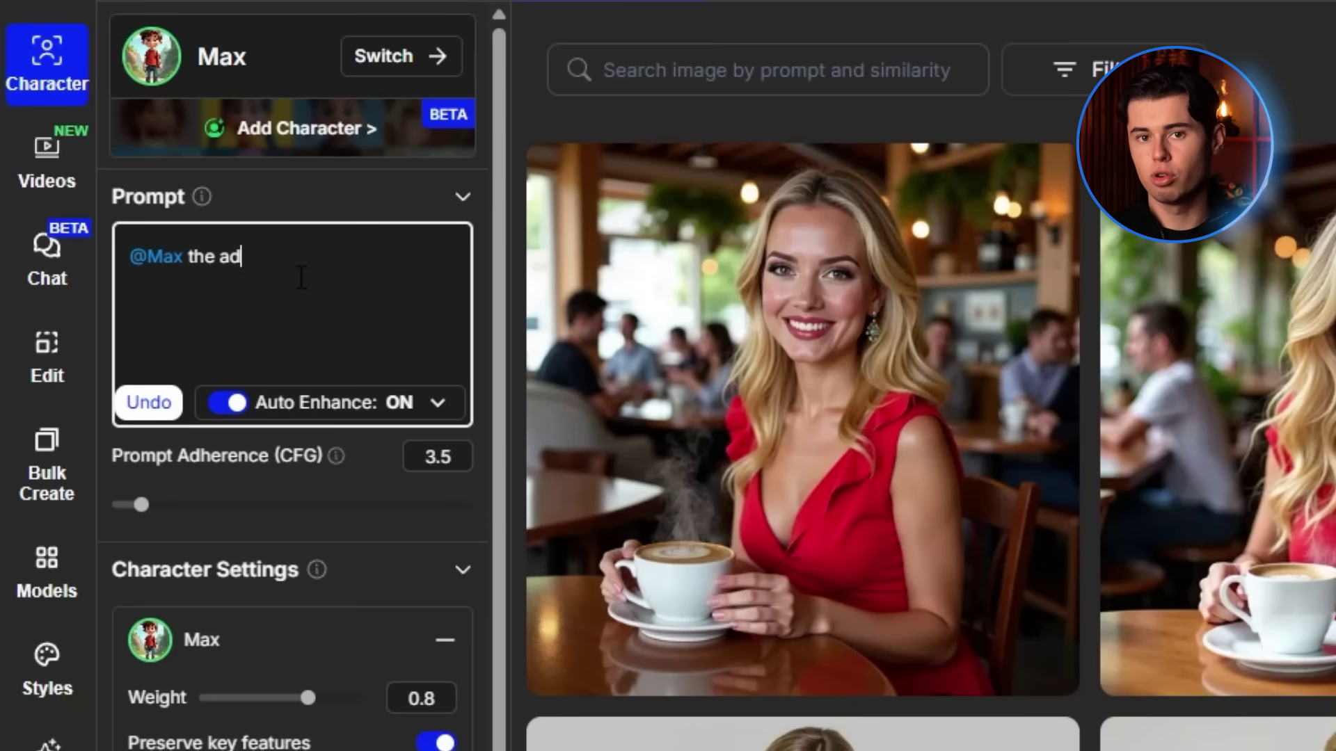
text(venturous boy exploring a dyu)
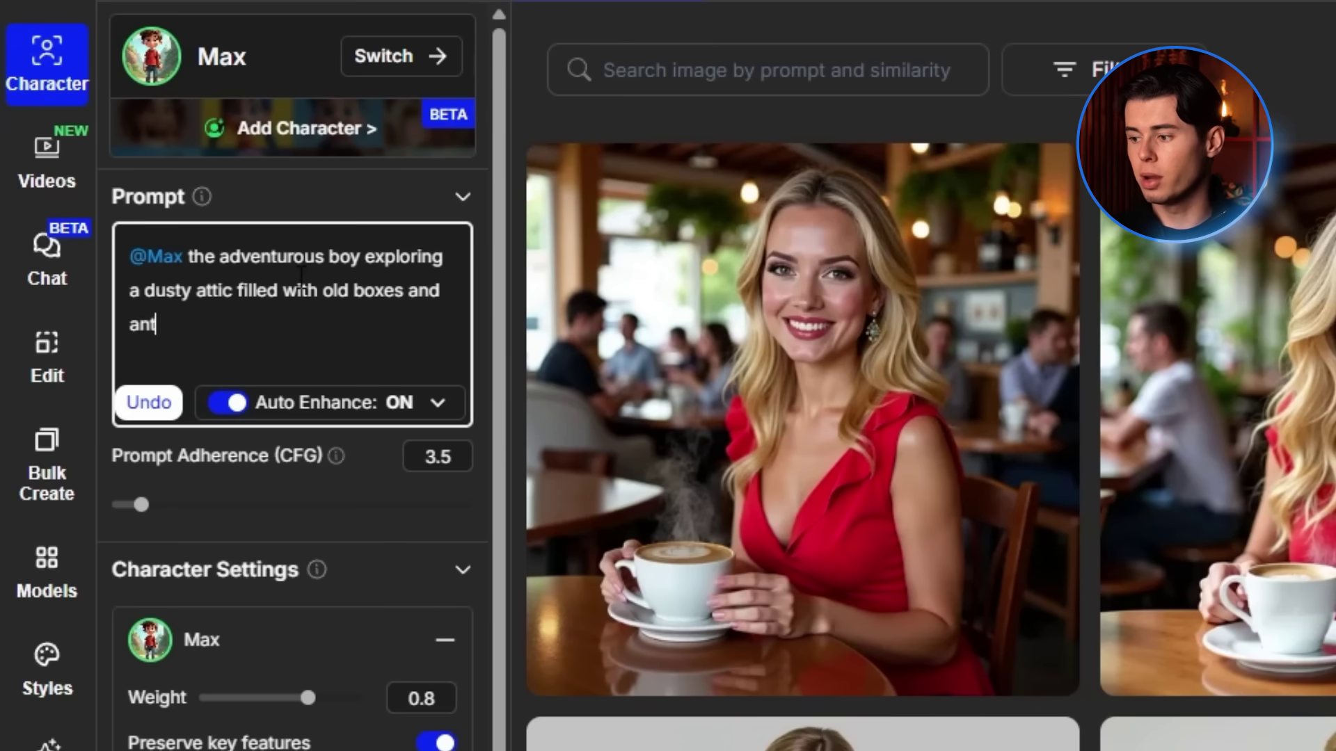
text(oking curious and excirt)
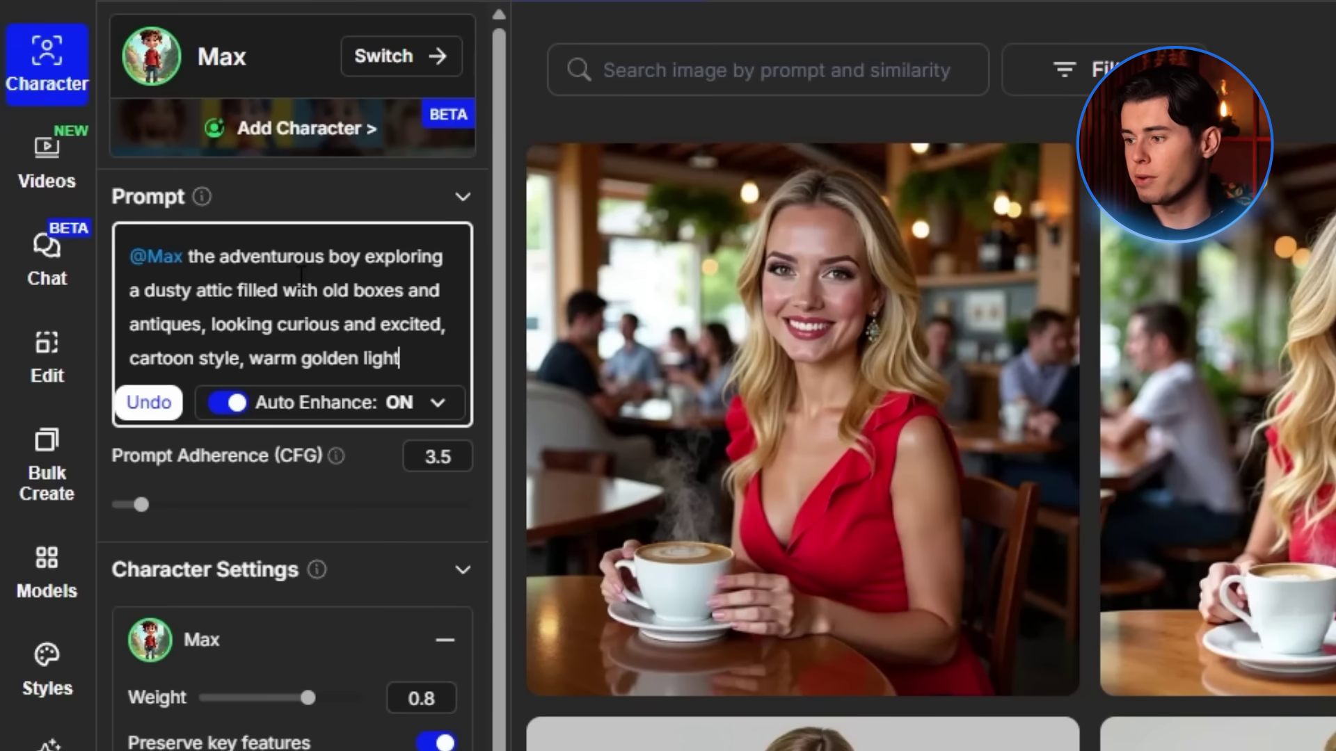
text(ing filtering through a small window.)
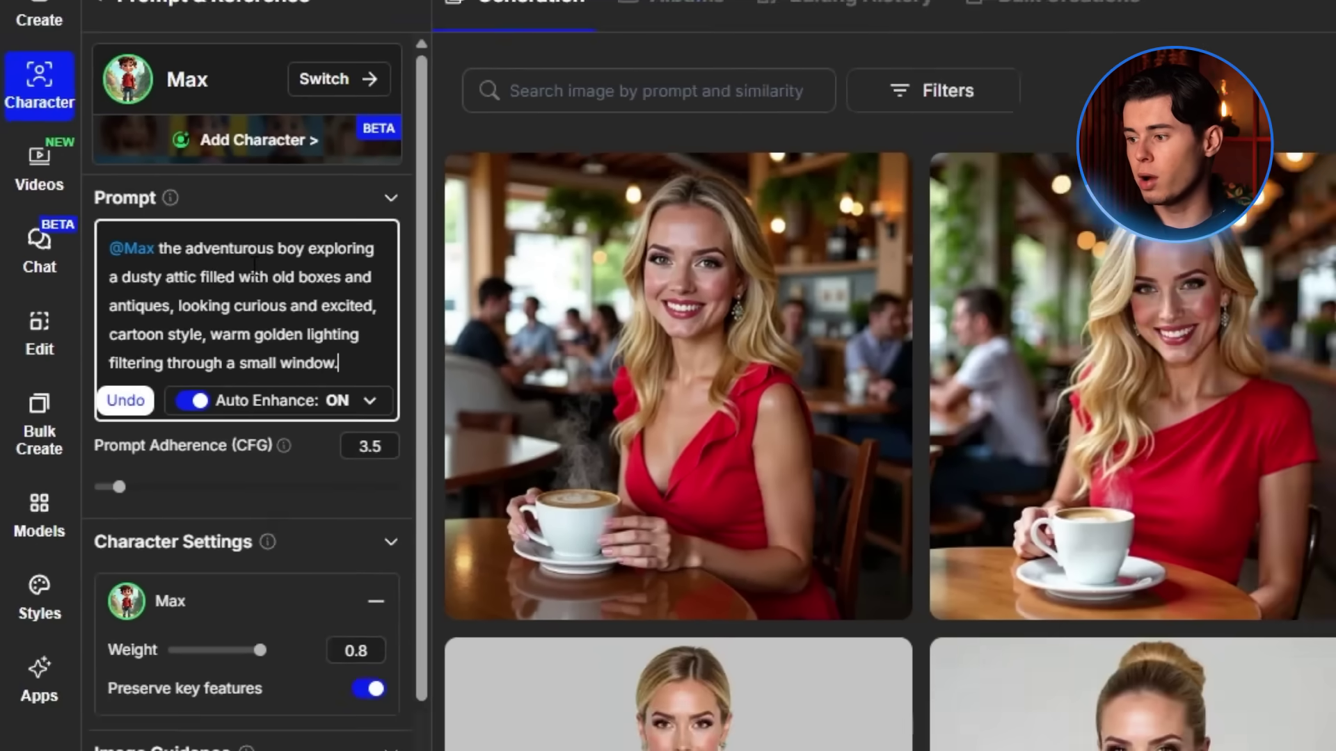
scroll(261, 731, down, 3)
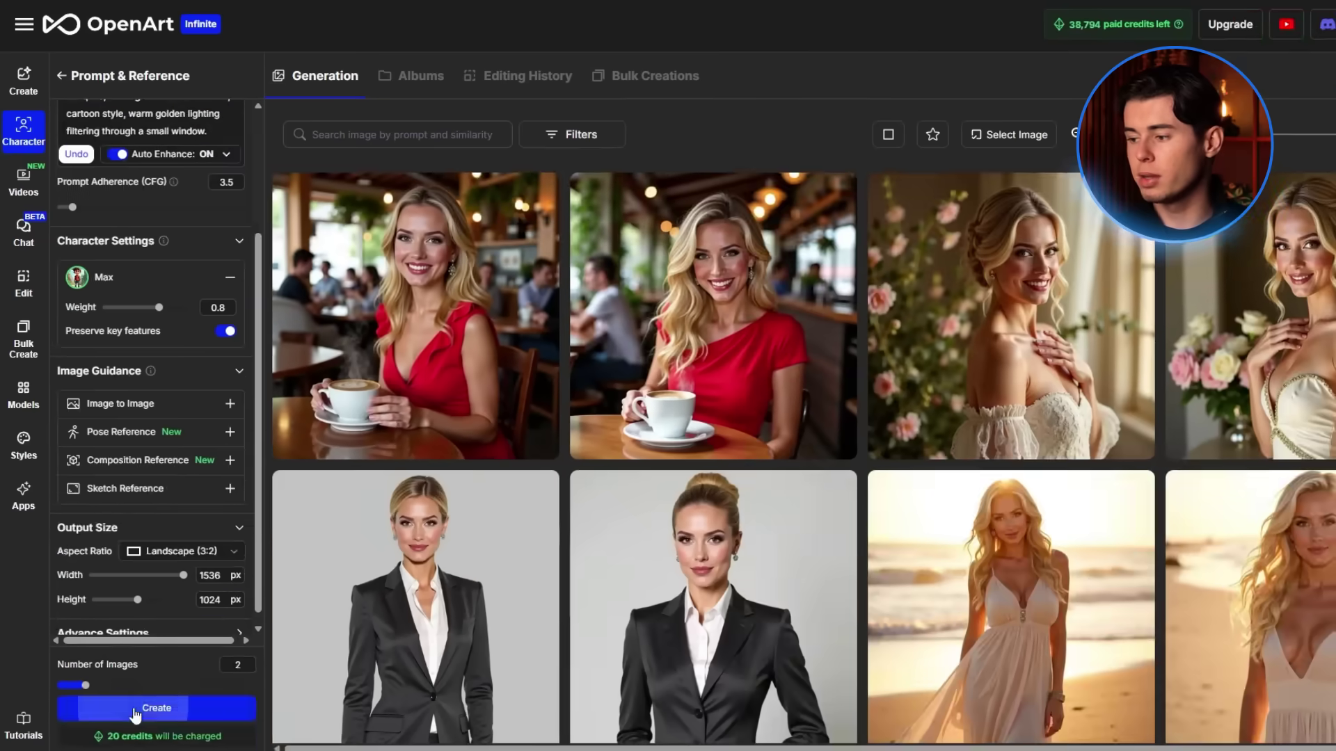
click(135, 710)
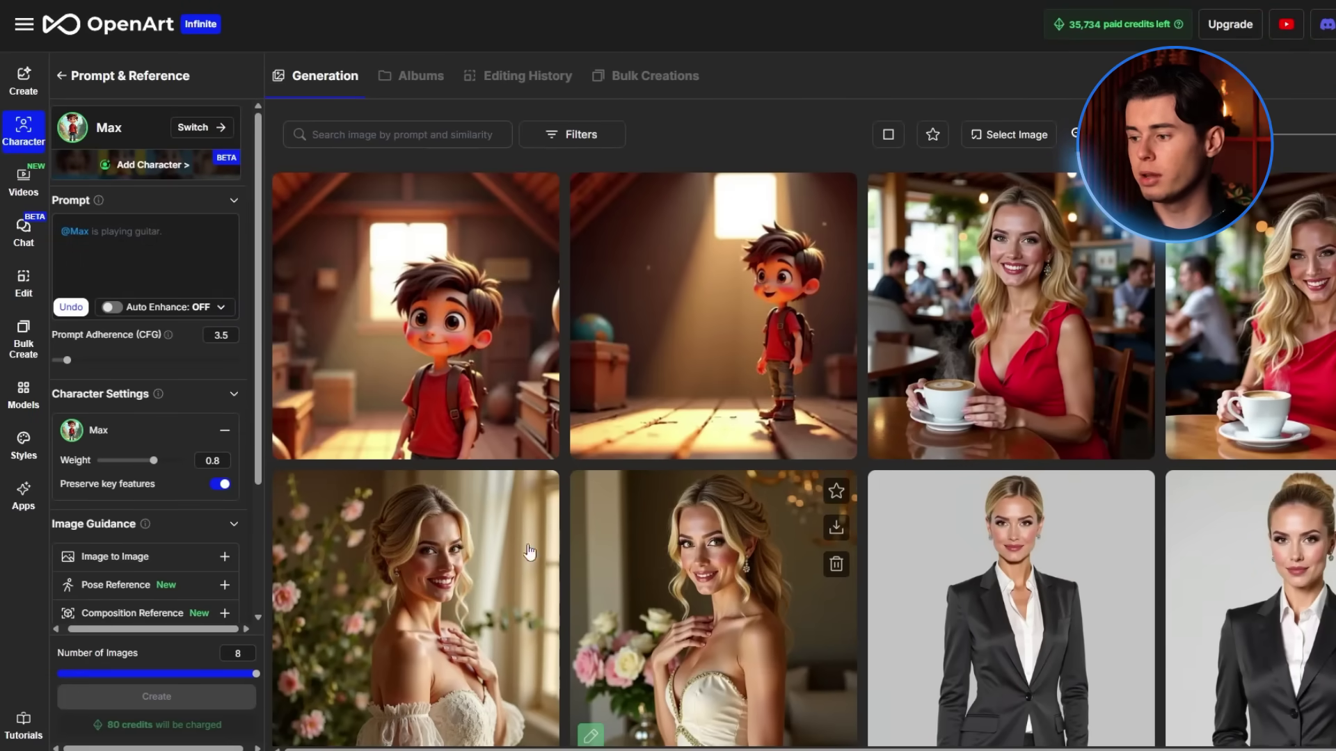
Step: Write prompts for Max holding the yellowed treasure map and comparing it to the backyard view
click(148, 269)
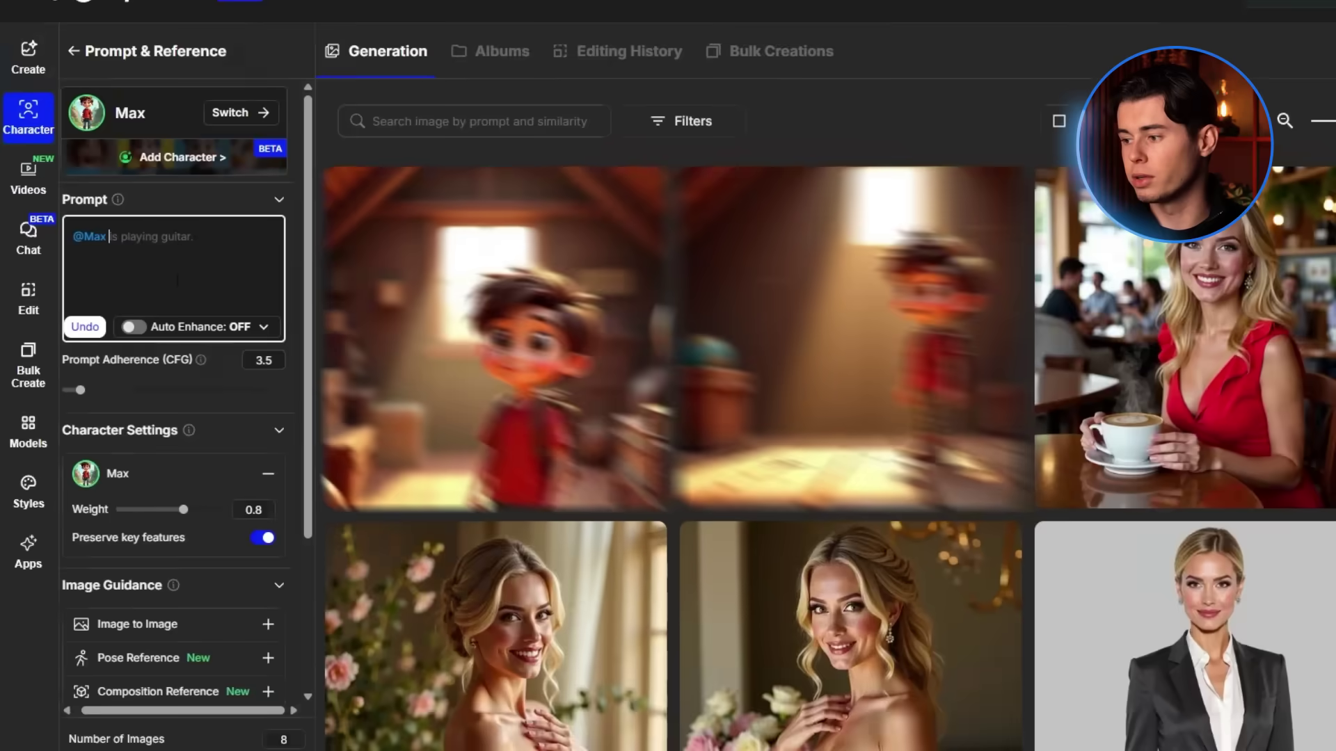
text(the adventurous boy hol)
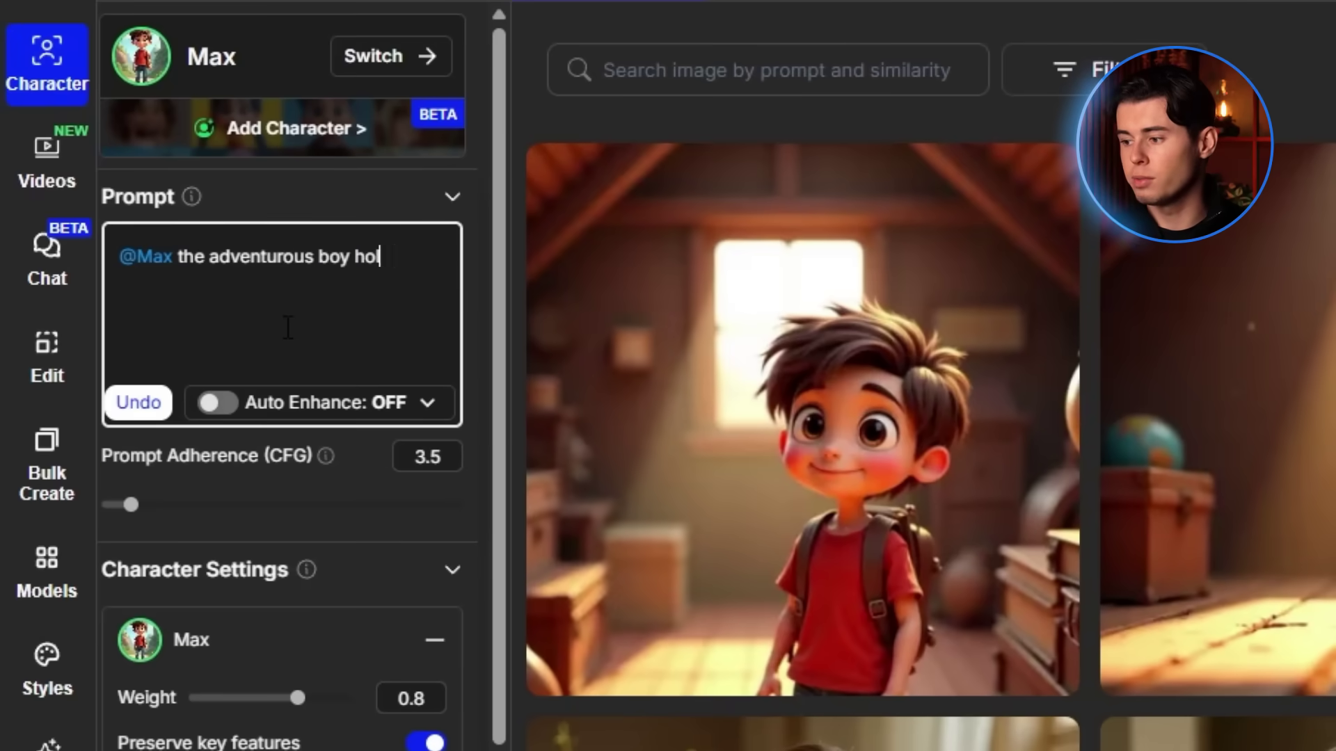
text(ding an old yellowed treasure map, )
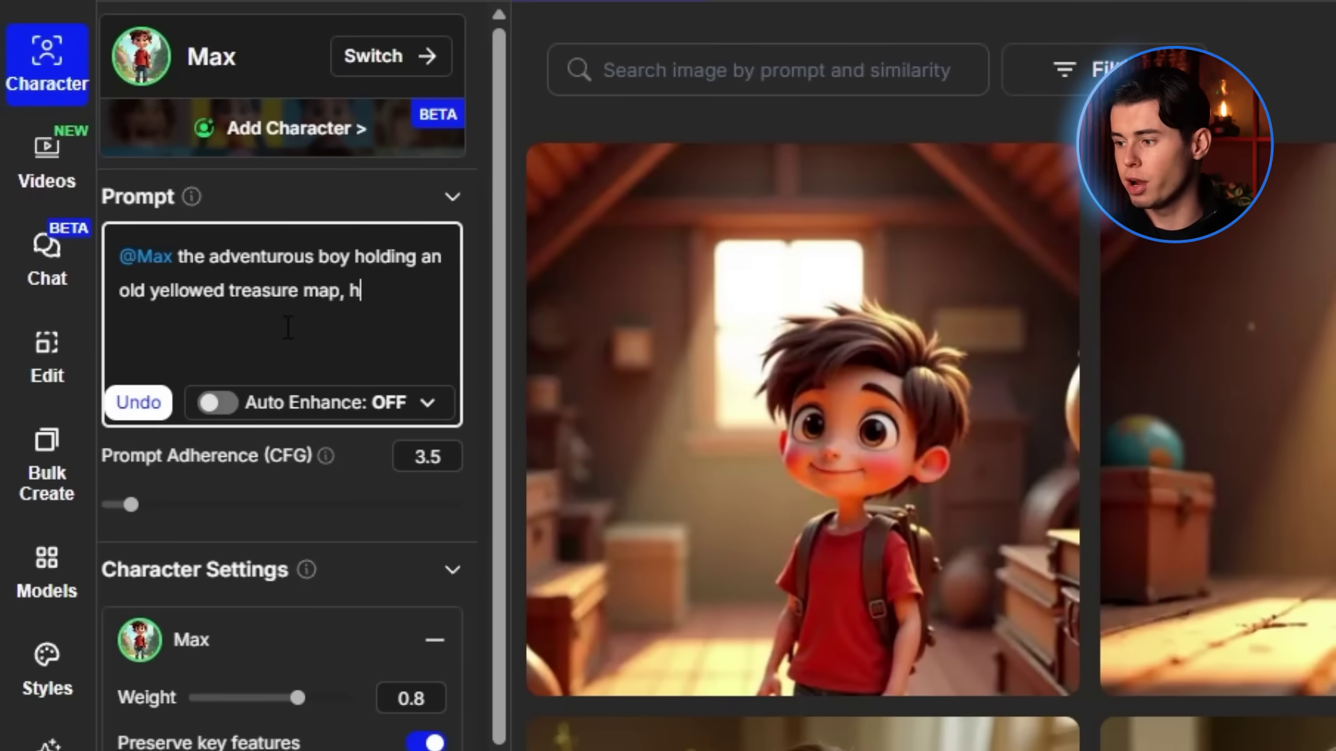
text(his eyes wide with excitement and wonder, cartoon style, dramatic lighting)
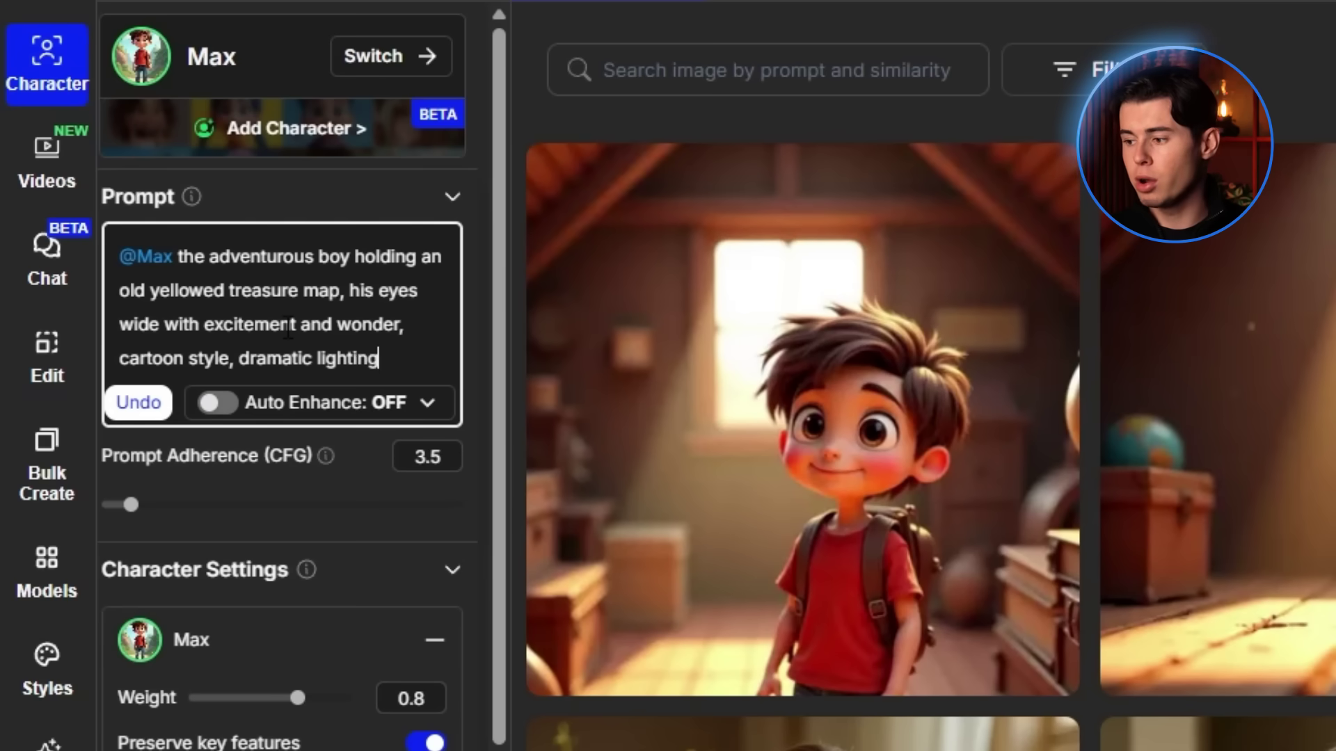
text( highlighting the am)
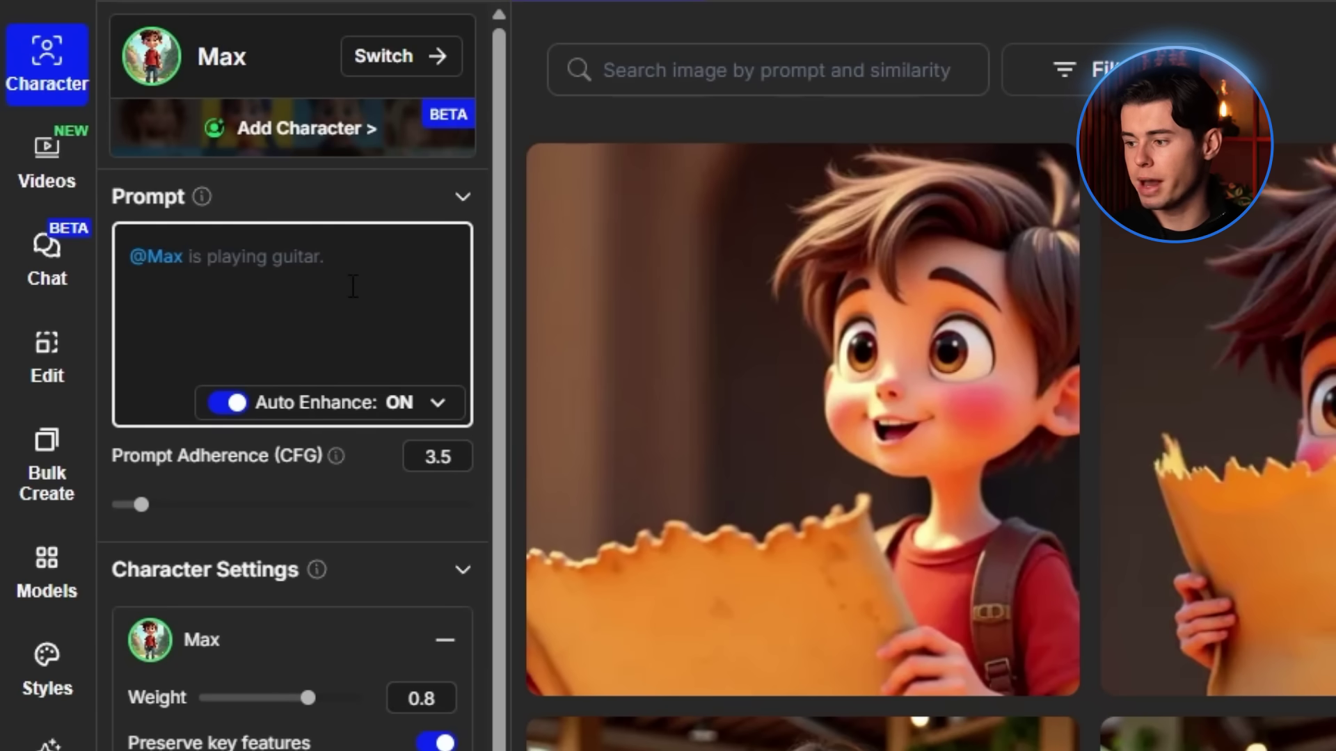
text(the adventurous boy comparing the treasure map to his backyard vi)
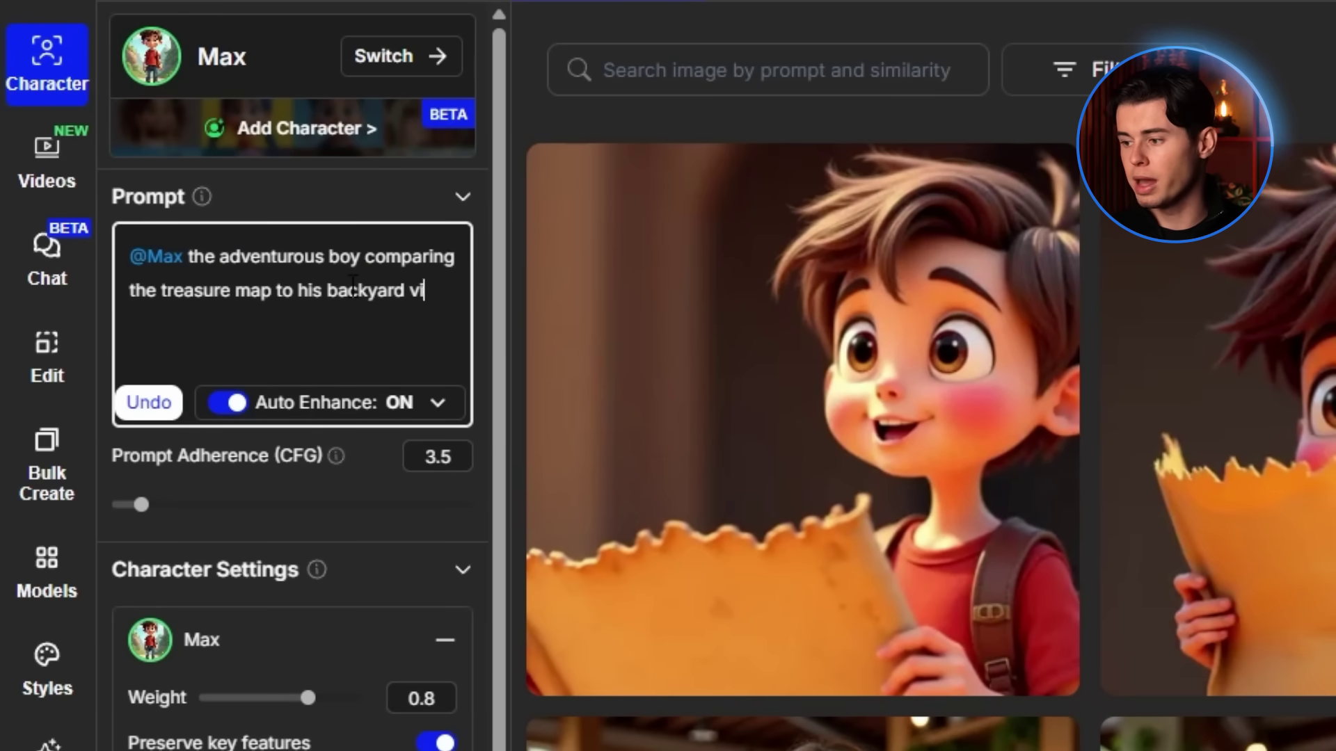
text(ew from the attic window, pointing excitedly at the big oak tree, car)
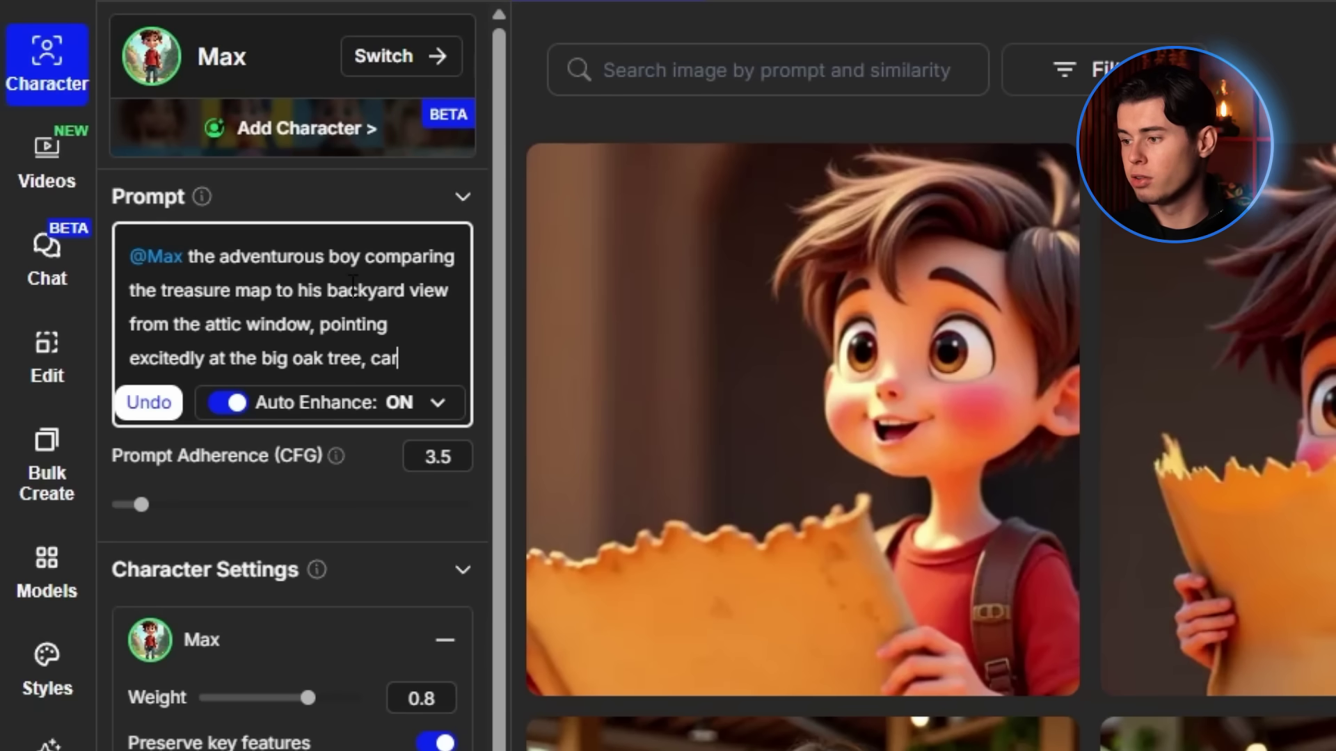
text(toon style, bright daylight.)
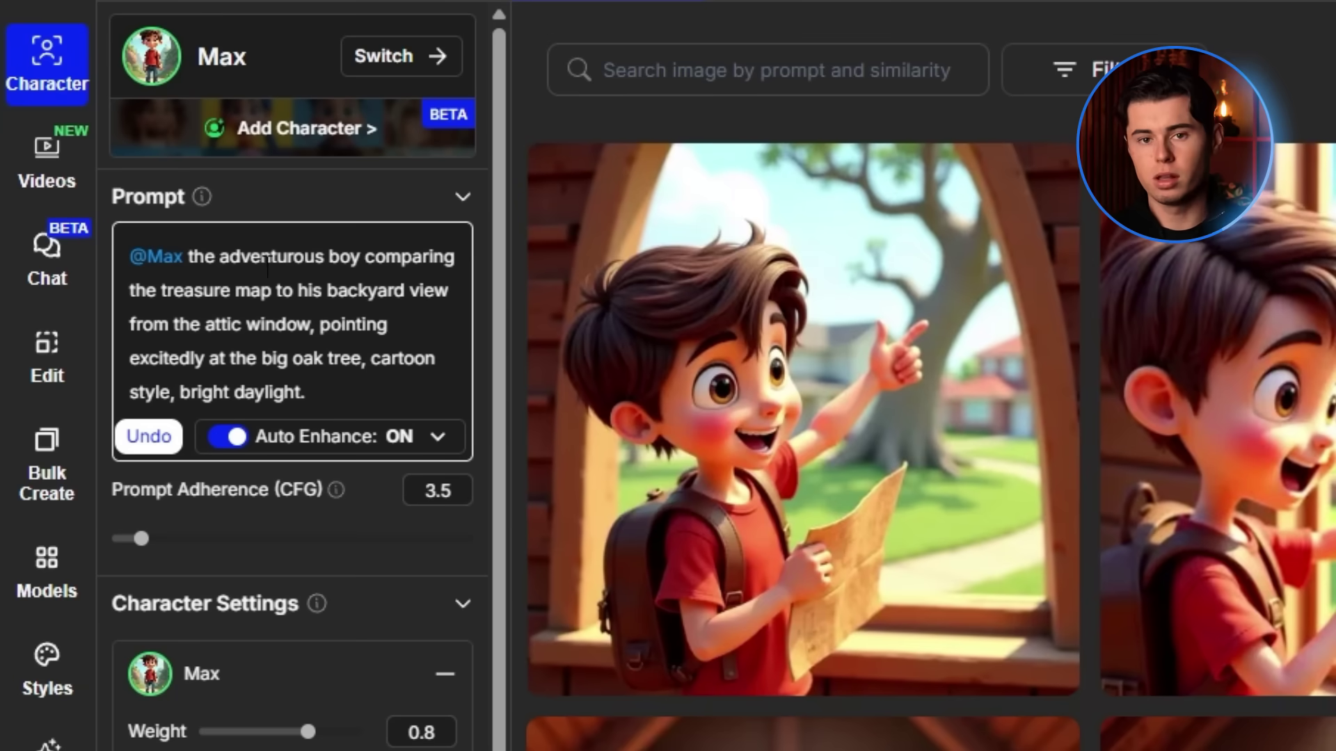
Step: Delete the old scene description from the prompt
click(373, 261)
key(ctrl+shift+End)
key(Delete)
Step: Change the prompt to Max digging under the tree in sunny light, with 2 images
text(digging under the oak tree in his backyard)
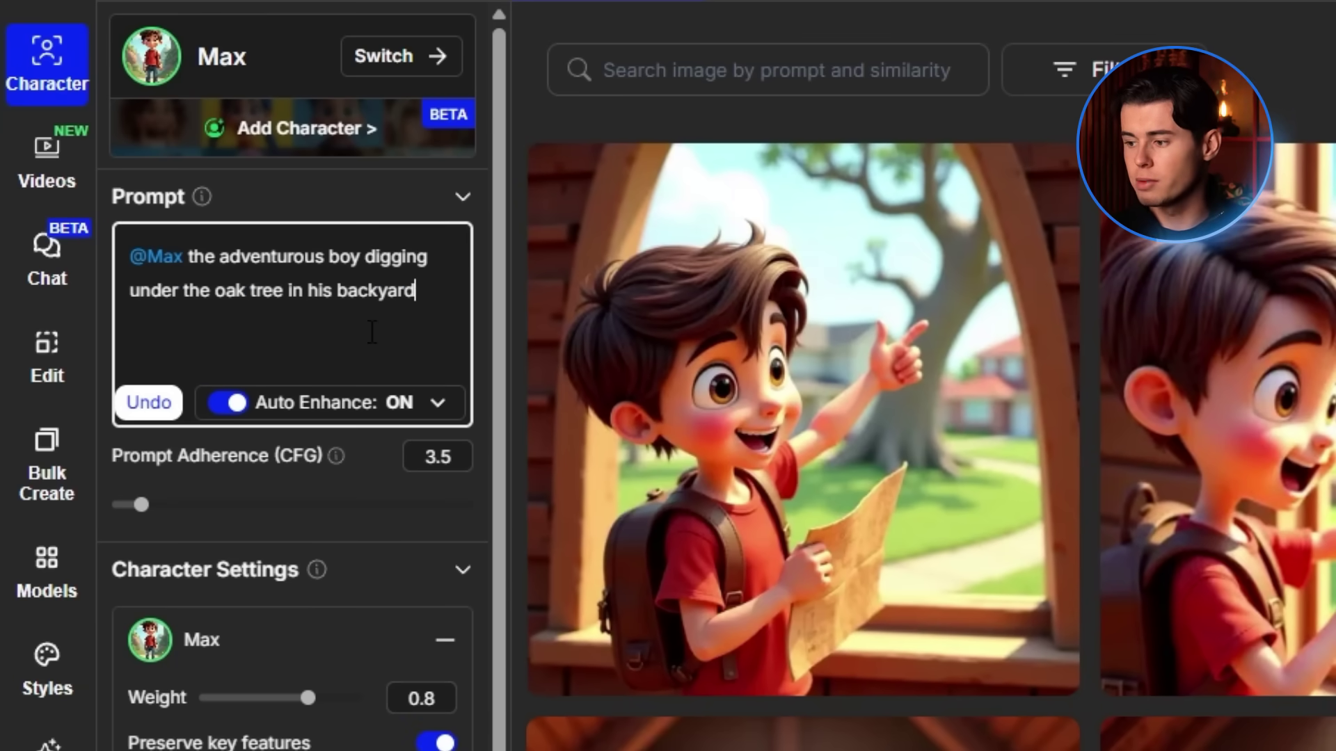
text(, dirt flying around him, determined e)
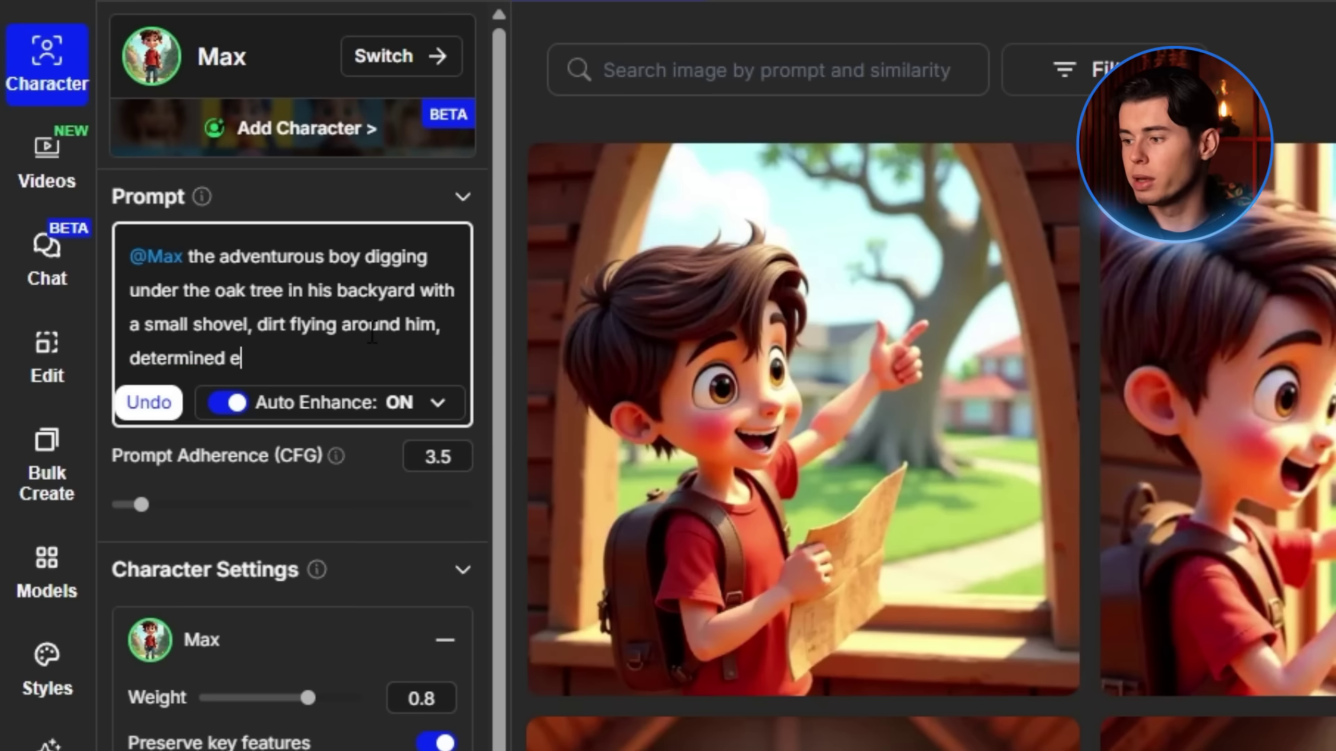
text(sunny outdoor lighting.)
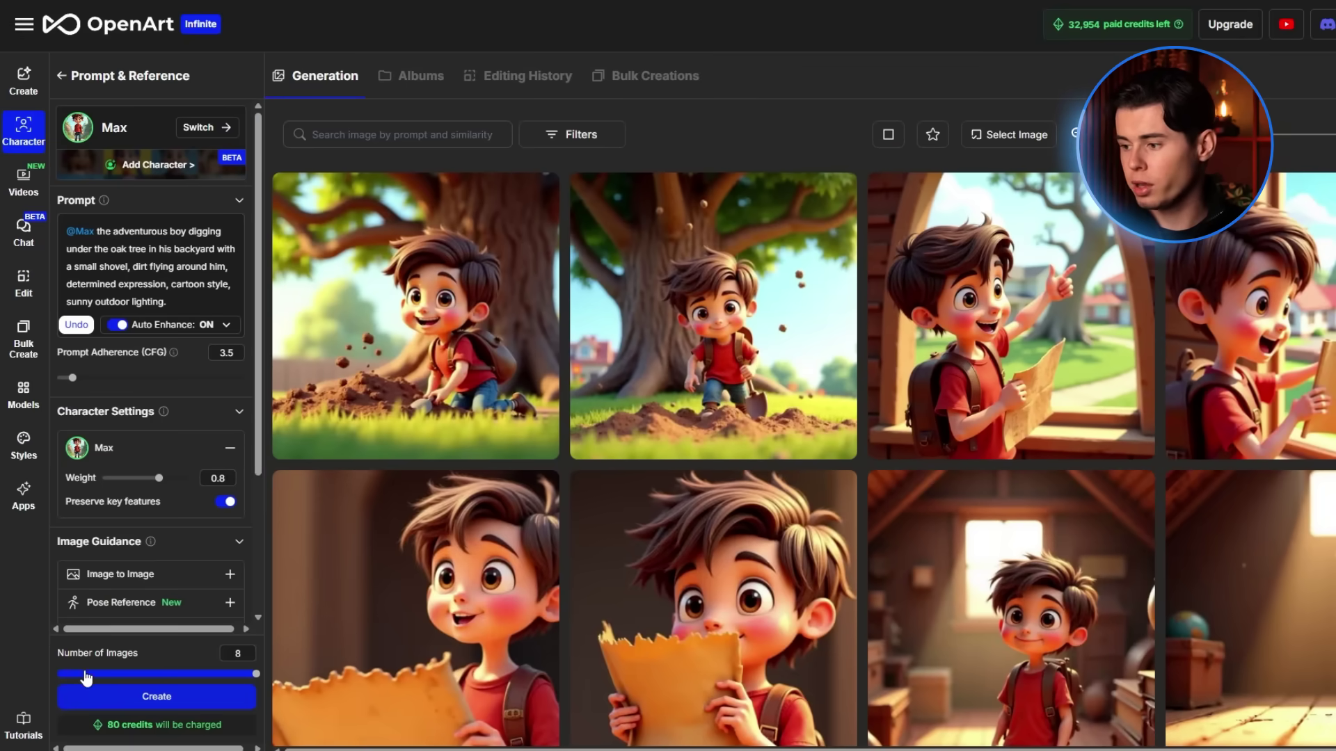
click(87, 675)
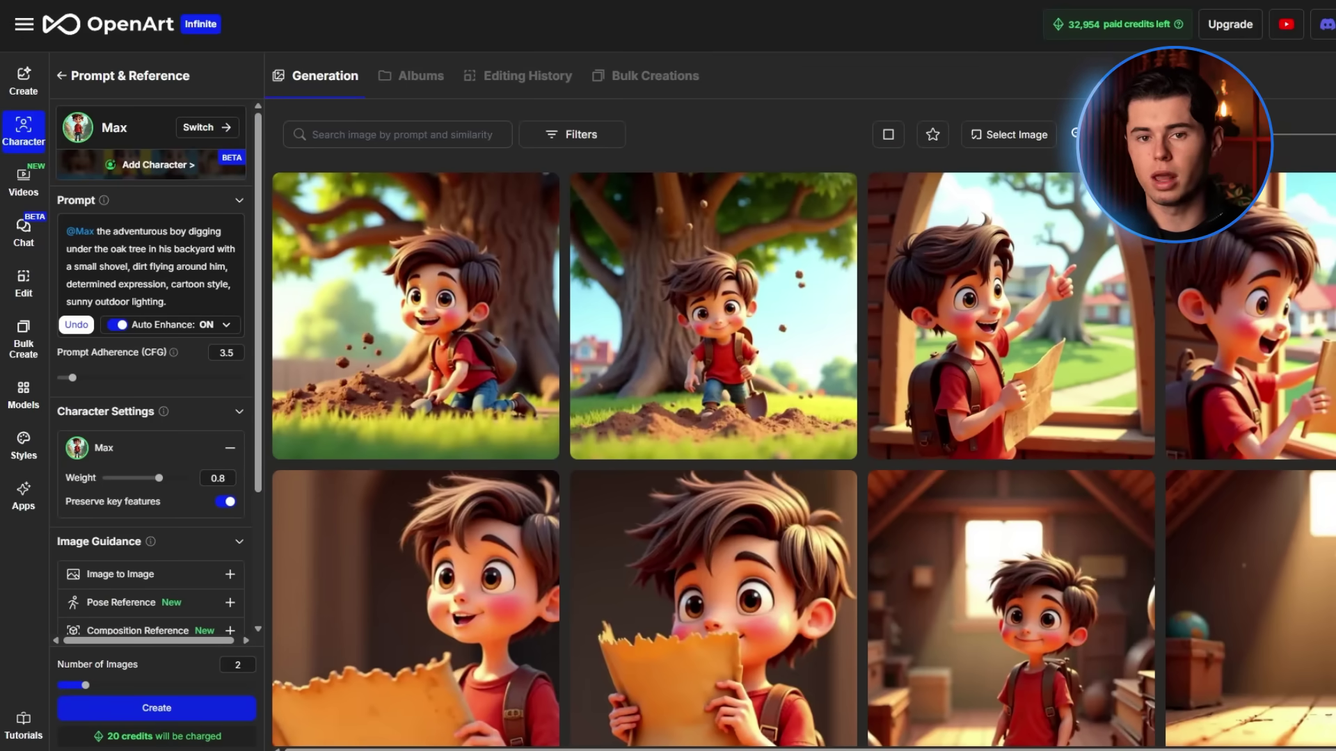
Step: Open the digging image and step back through the earlier attic images of Max
click(717, 361)
click(389, 401)
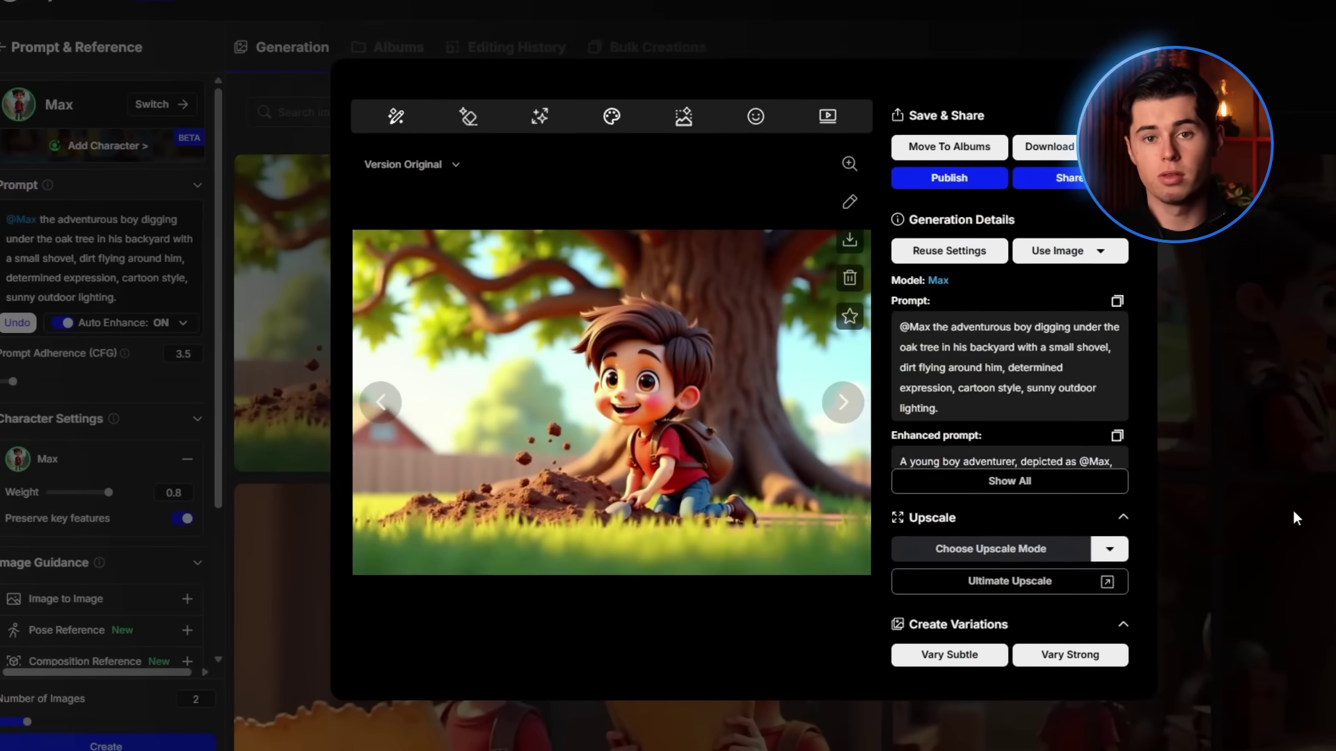
click(389, 401)
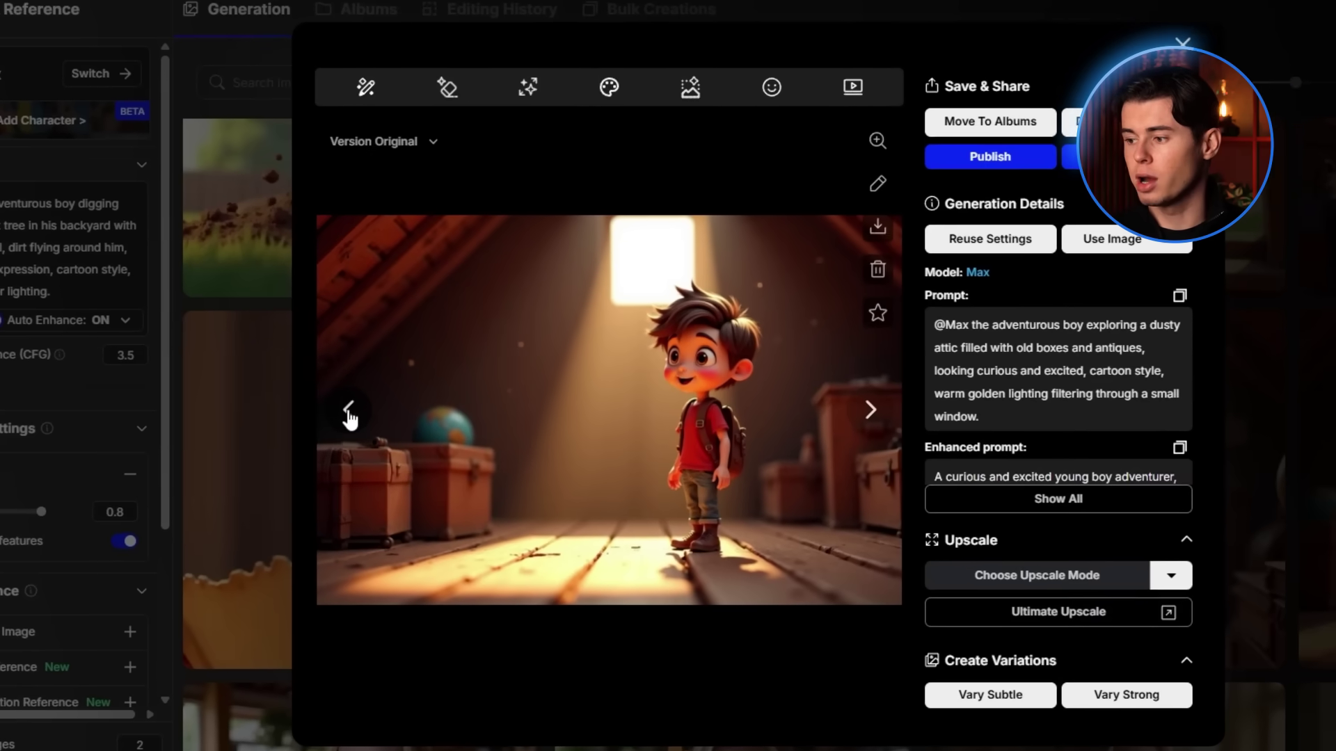
click(357, 410)
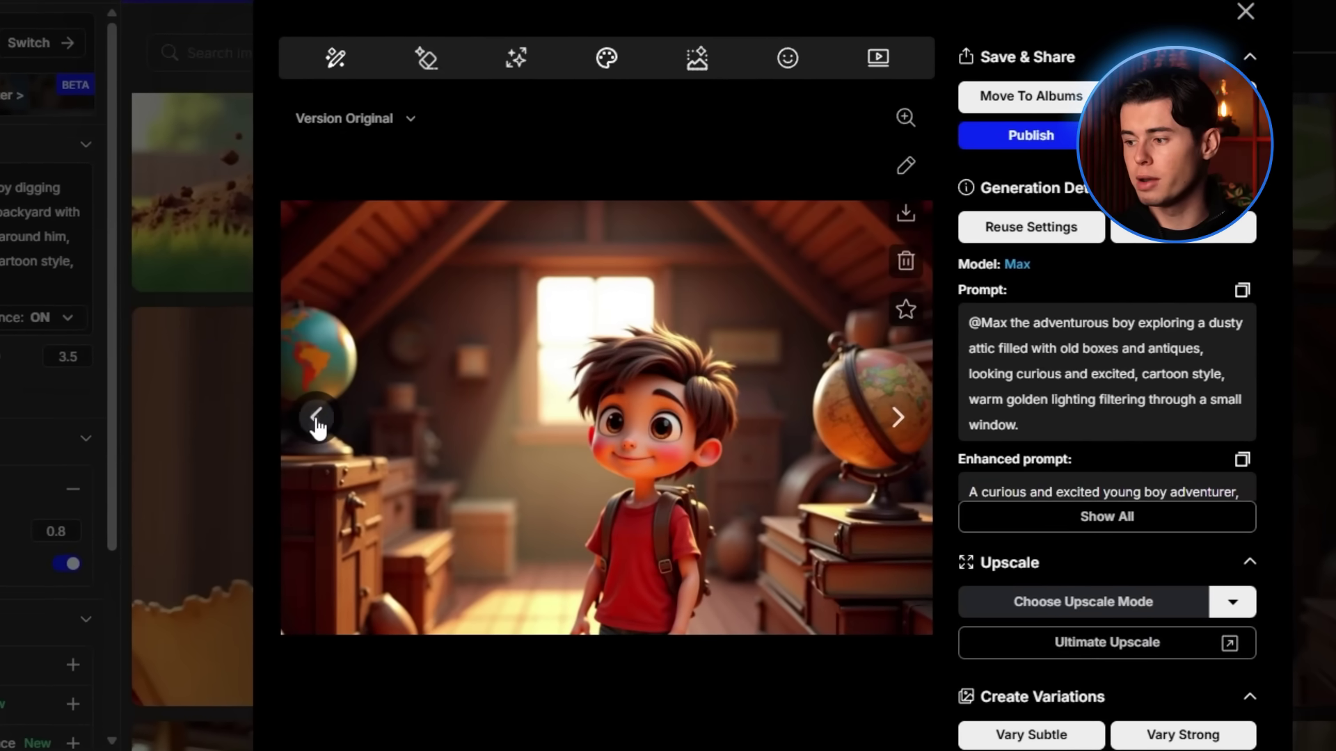
click(325, 418)
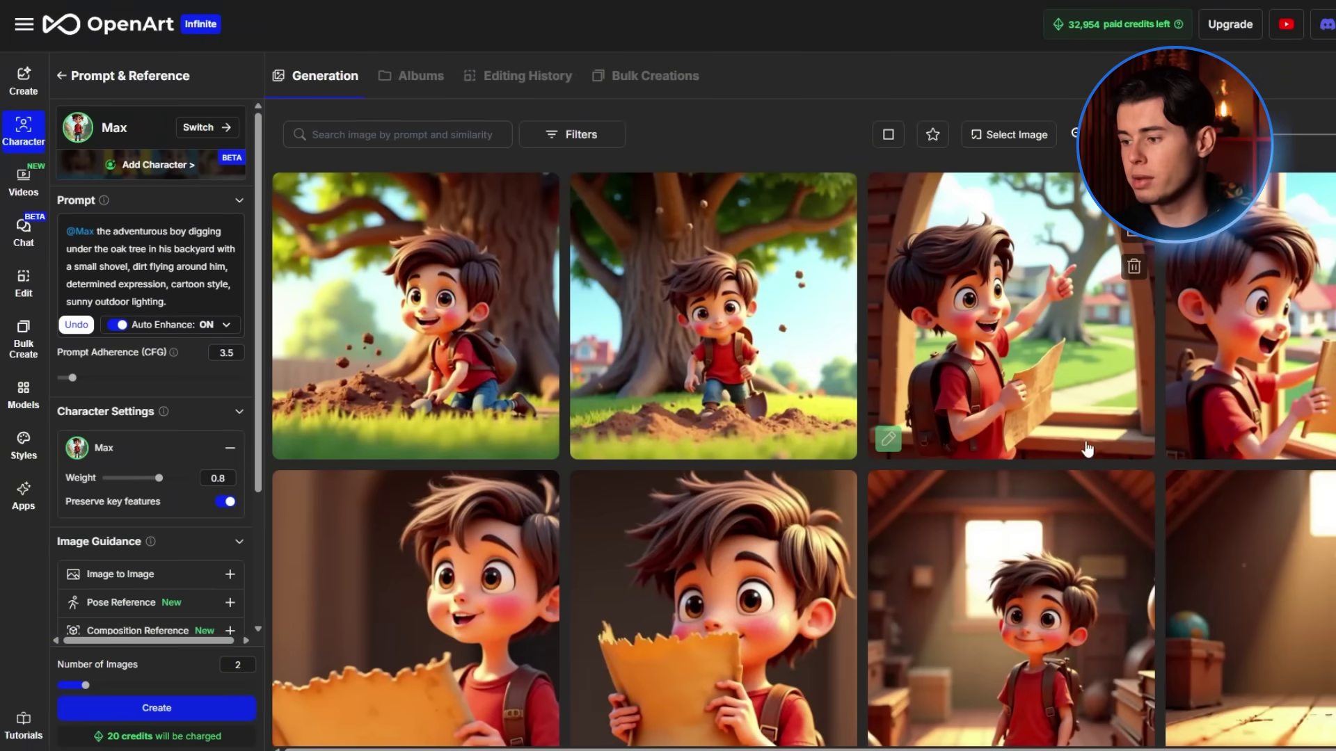
scroll(1077, 447, down, 4)
scroll(1221, 520, up, 2)
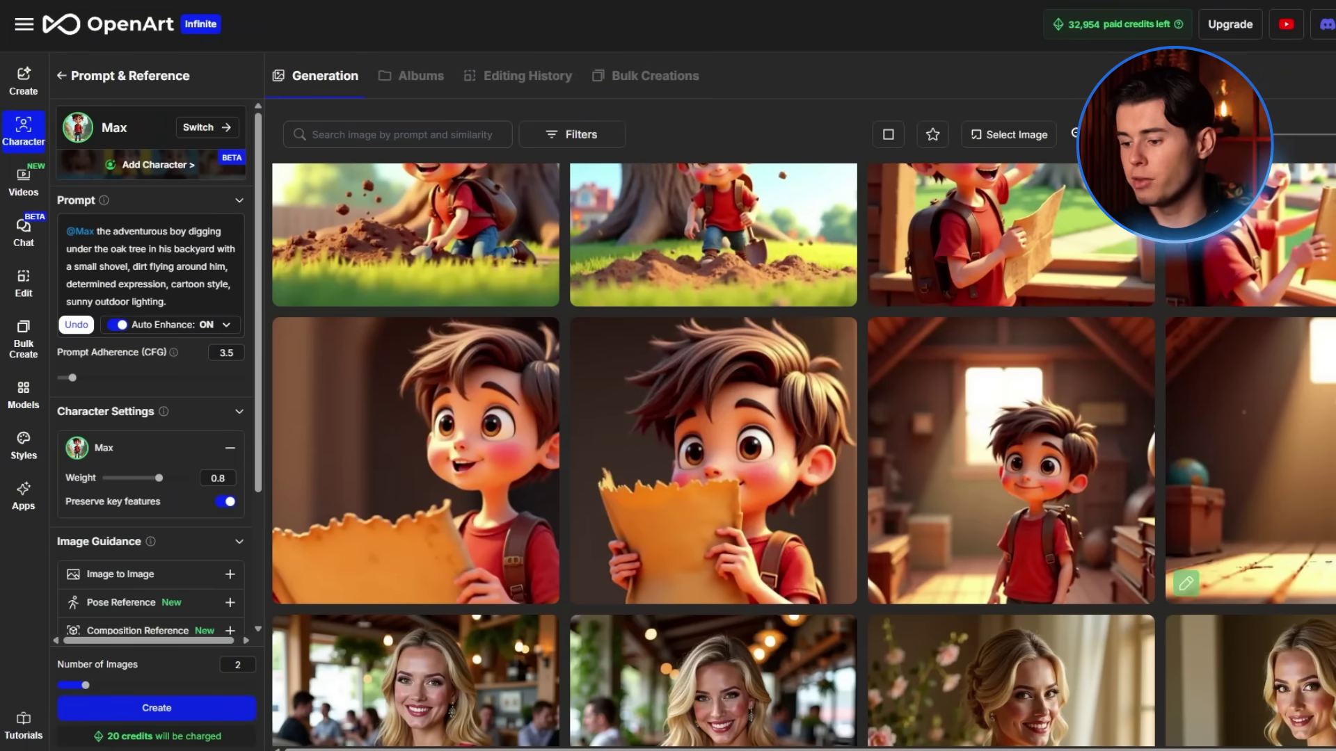
Step: Select the close-up attic image of Max with the globes and send it to Image to Video
click(1273, 559)
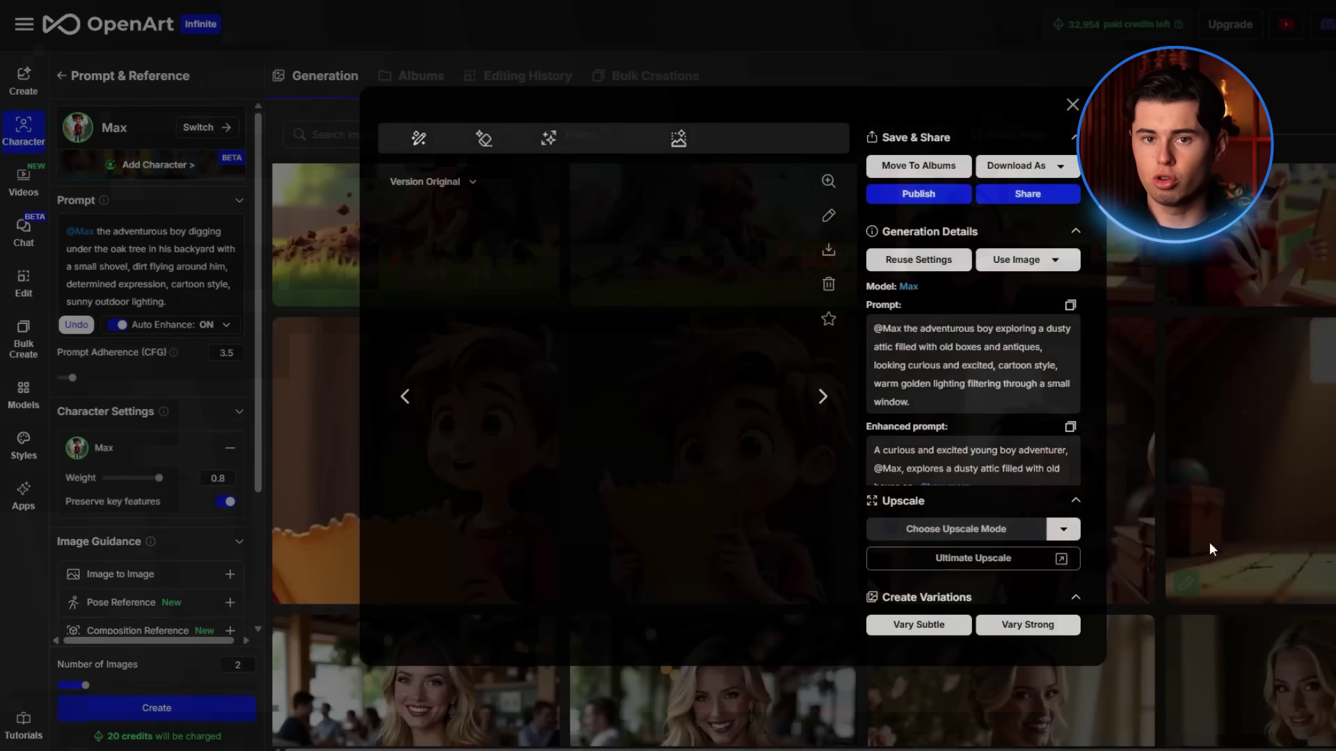
click(405, 398)
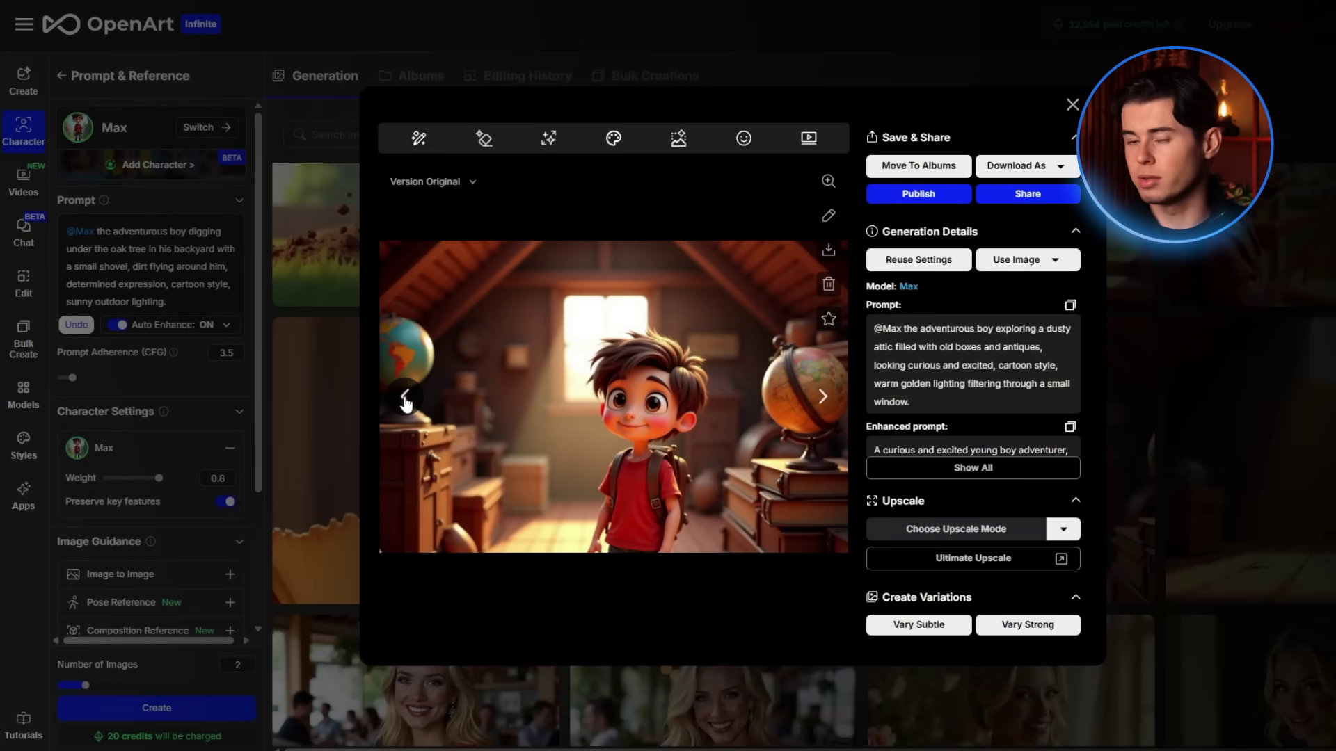
click(405, 397)
click(405, 397)
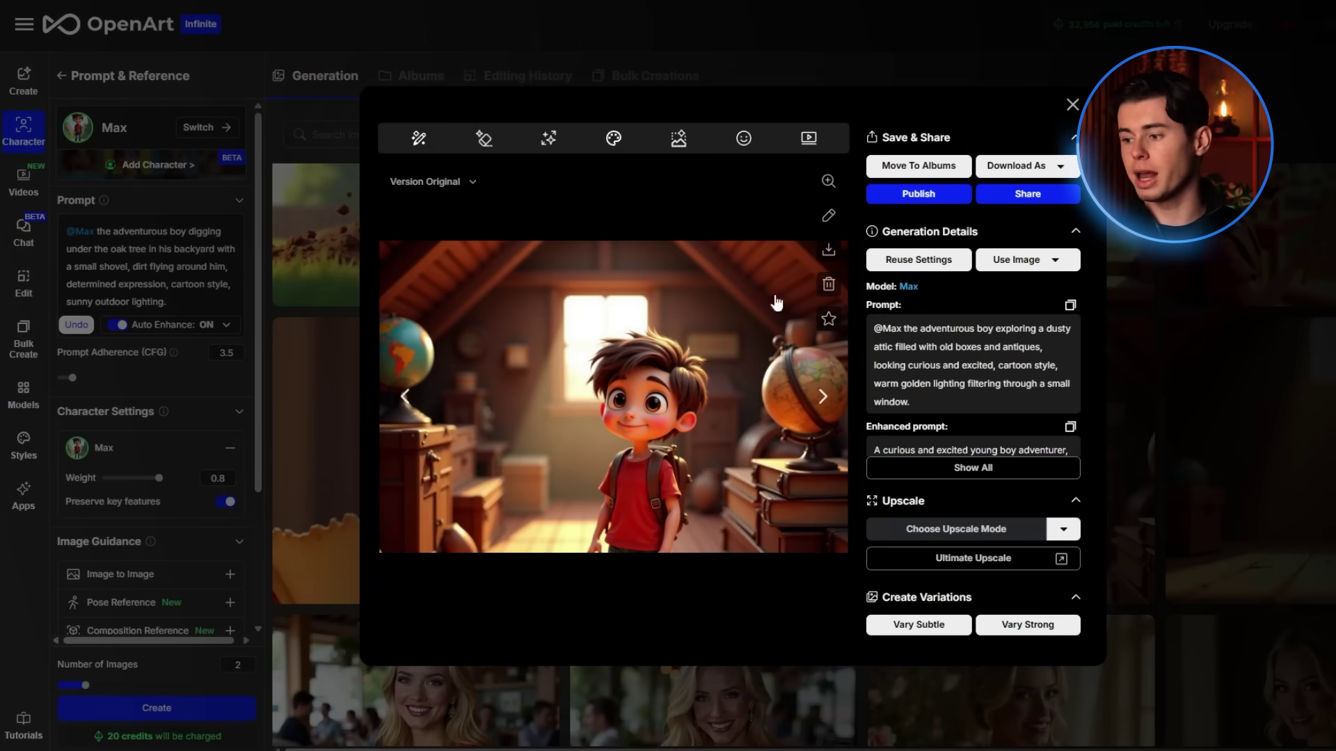
click(809, 139)
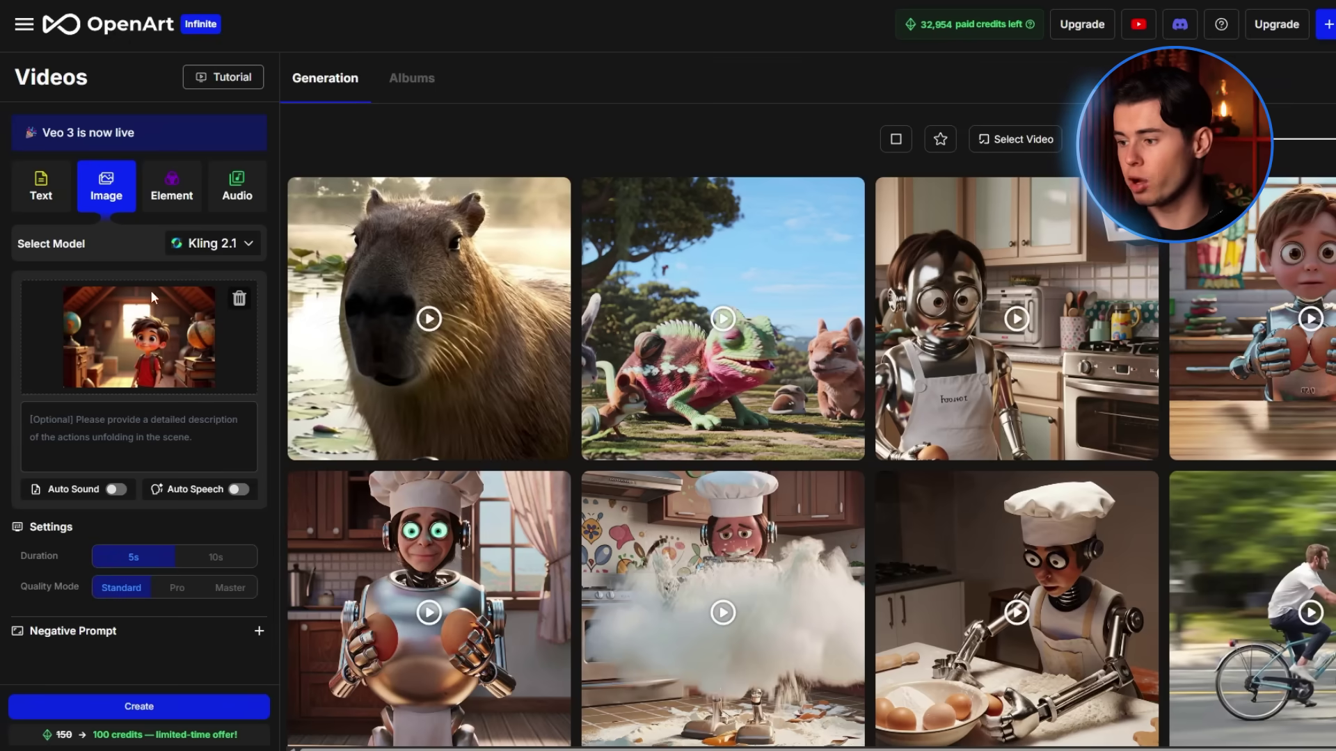
Step: Describe Max moving curiously through the attic, generate the clip, and preview it
click(122, 428)
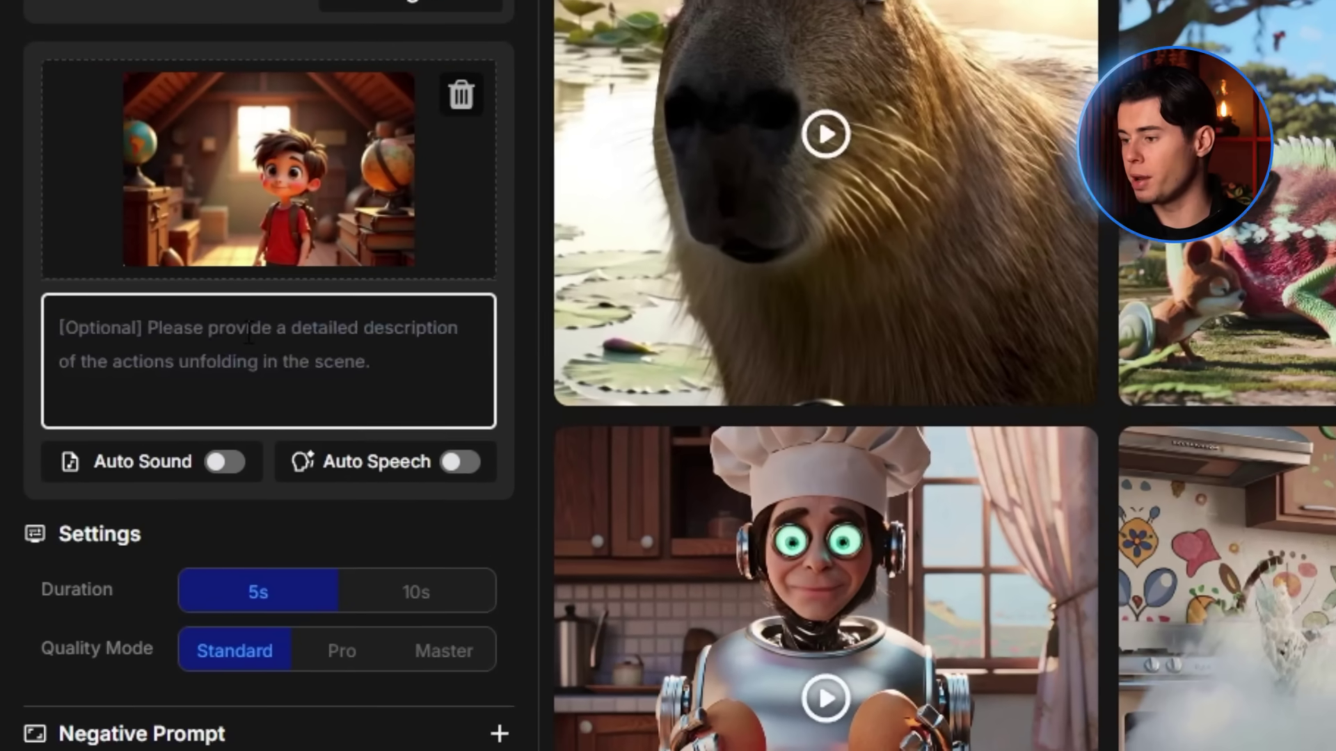
text(Max carefully moves through the attic, looking around curiously at)
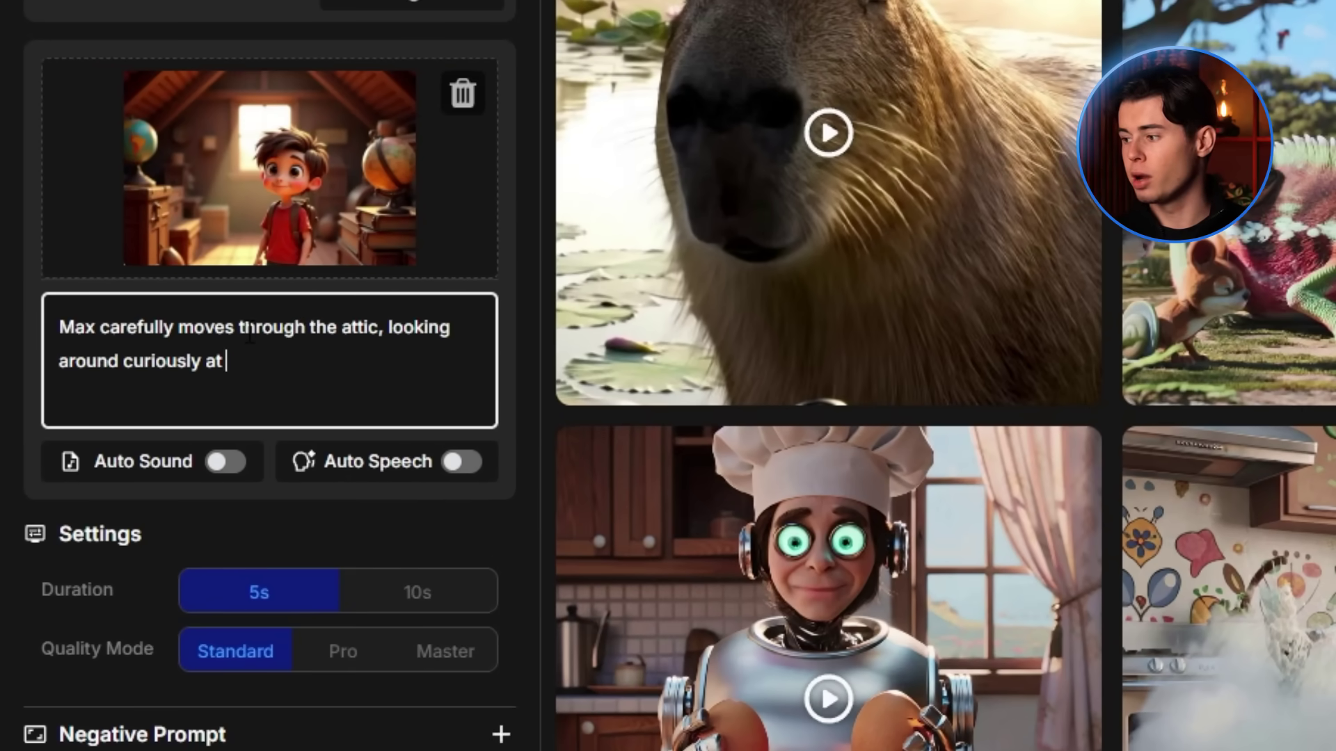
text( old boxes, dust particles floating in the sunlight, gen)
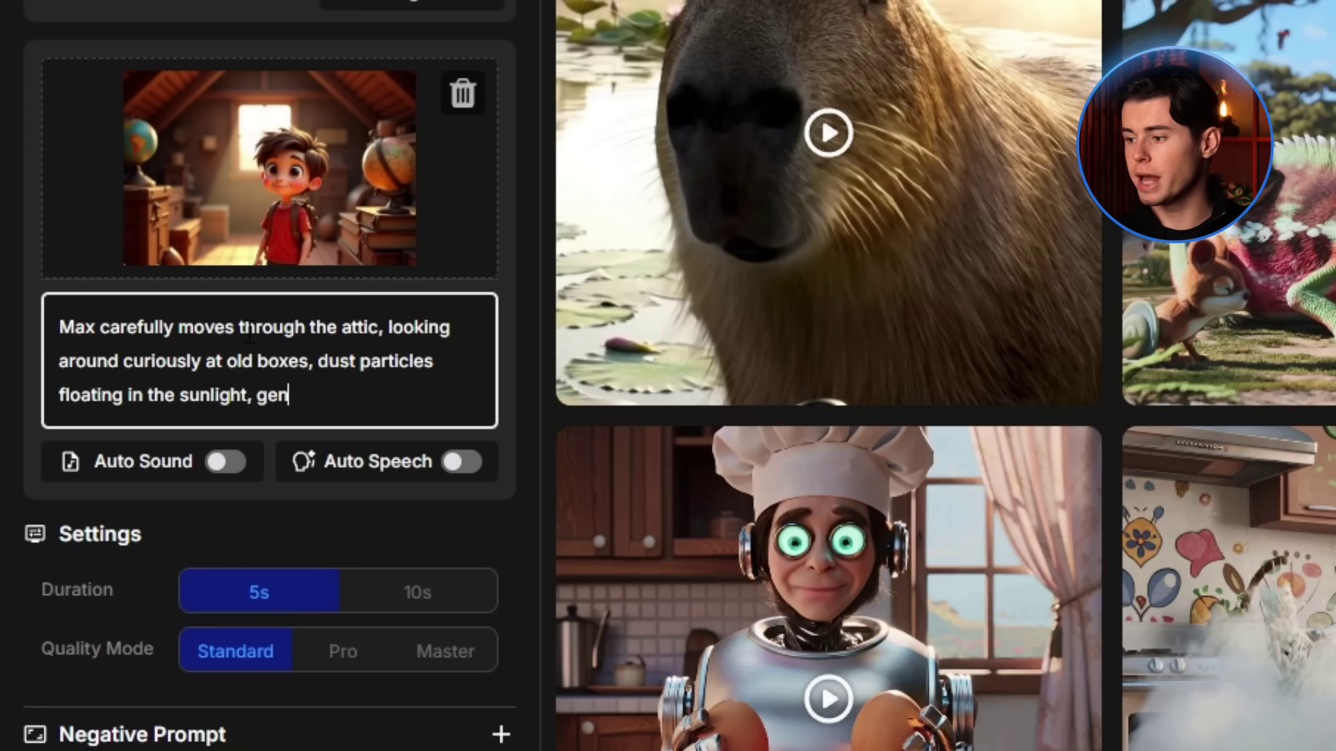
text(tle head movements as he explores,)
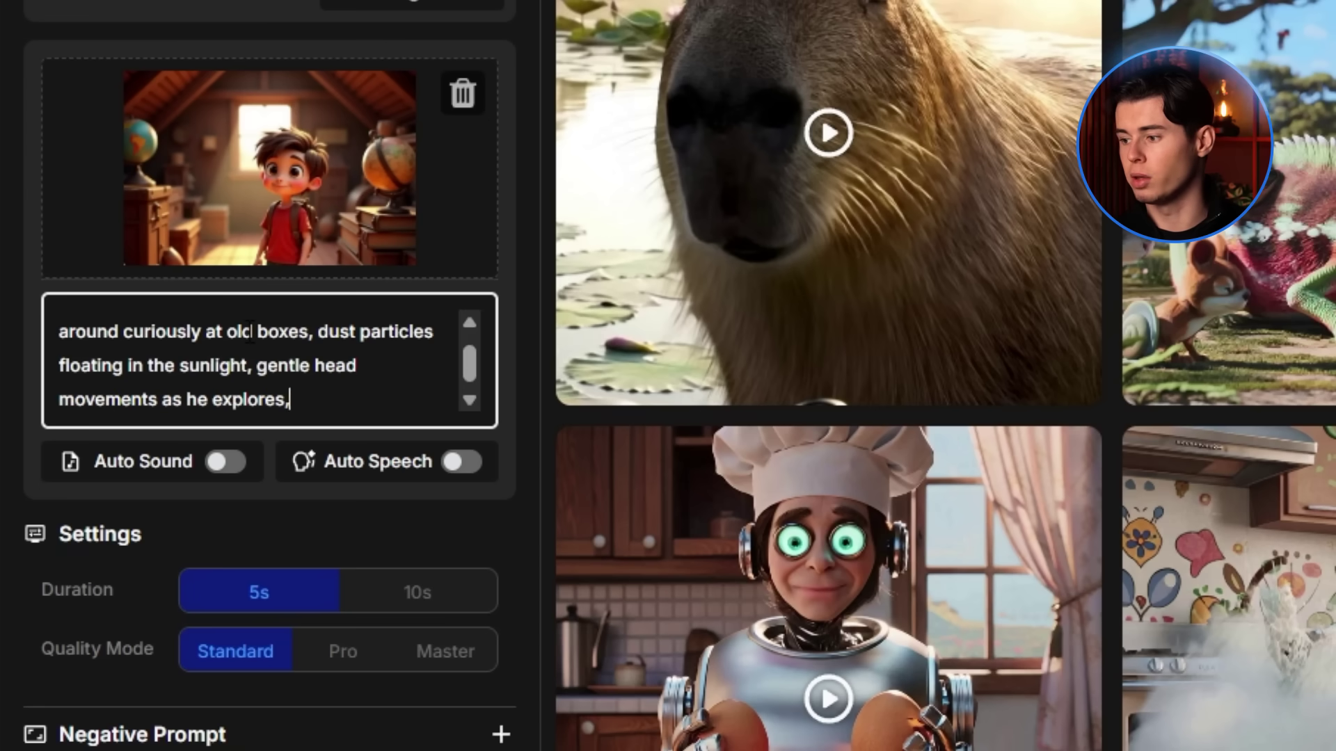
text( cartoon animation quality.)
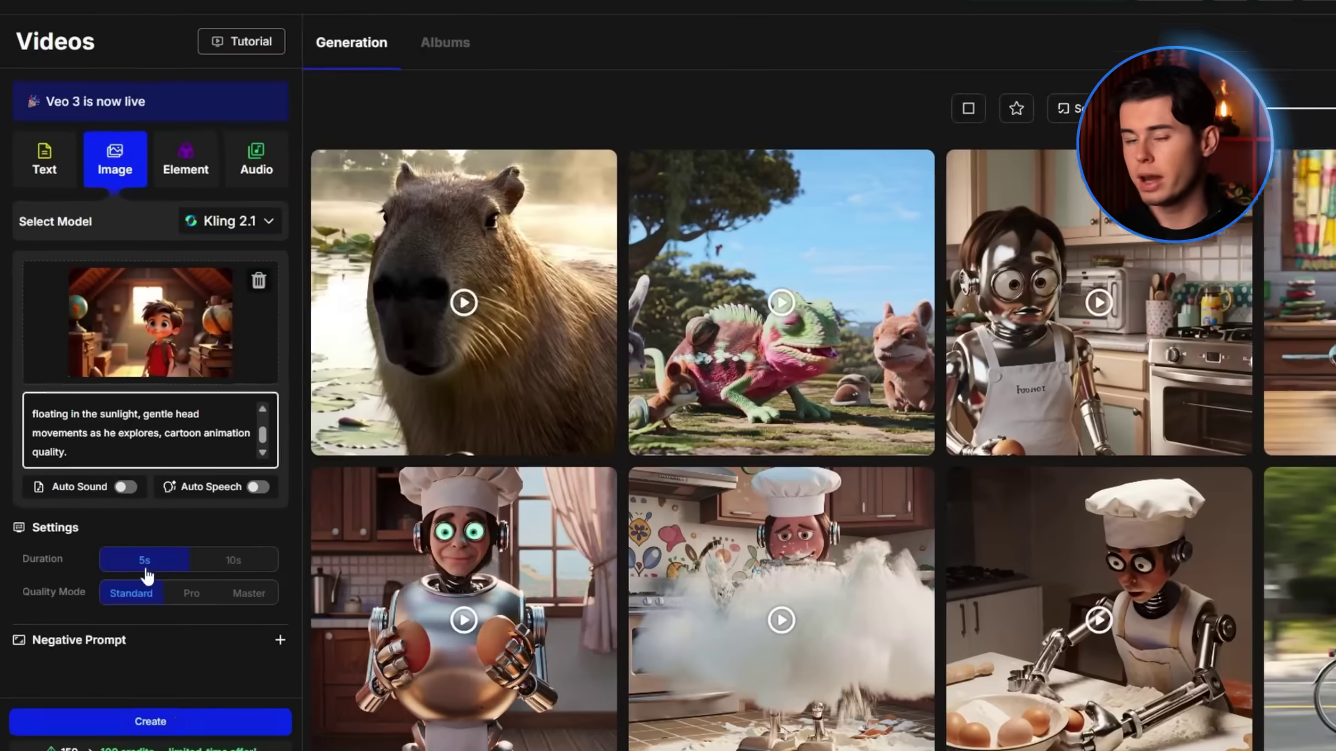
click(163, 703)
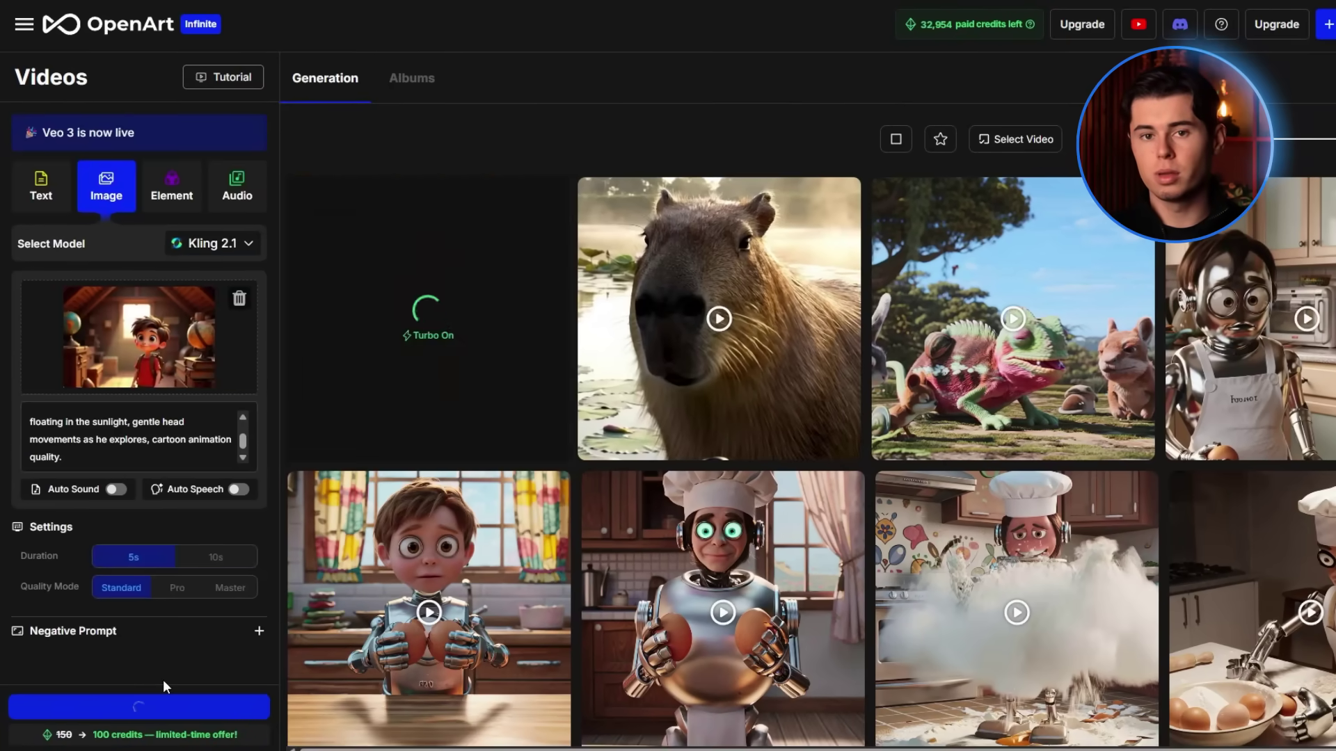
click(397, 432)
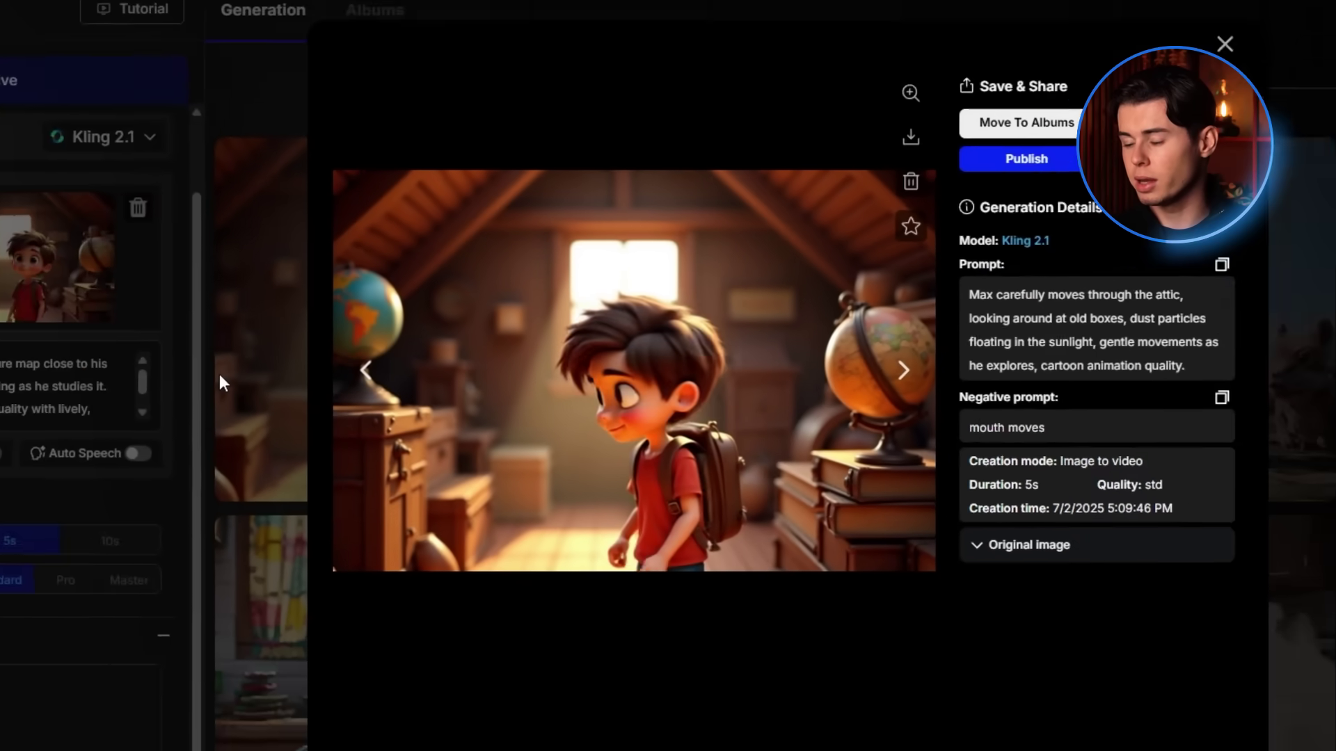
click(103, 391)
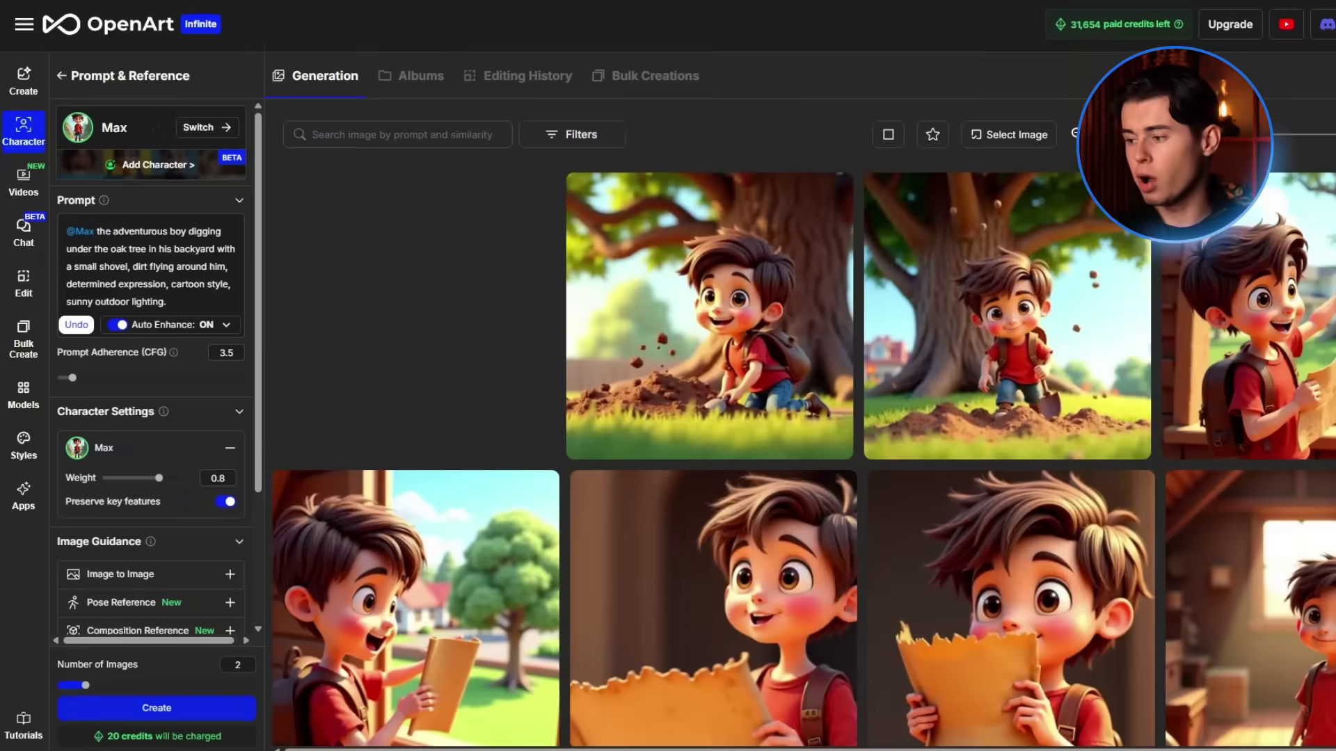
Step: Write motion prompts for Max studying the map, pointing out the window, and digging, then generate
scroll(800, 459, down, 3)
click(715, 448)
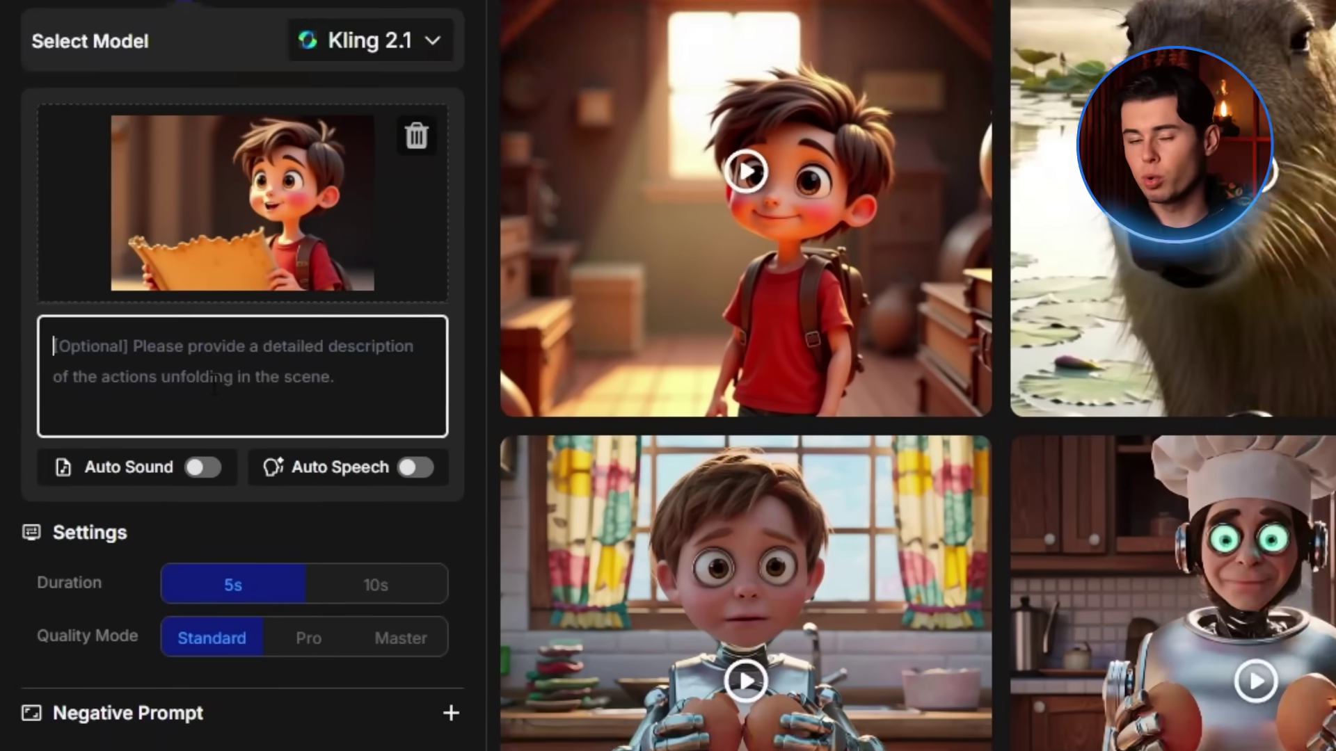
text(Max holds the treasure map close to his fac)
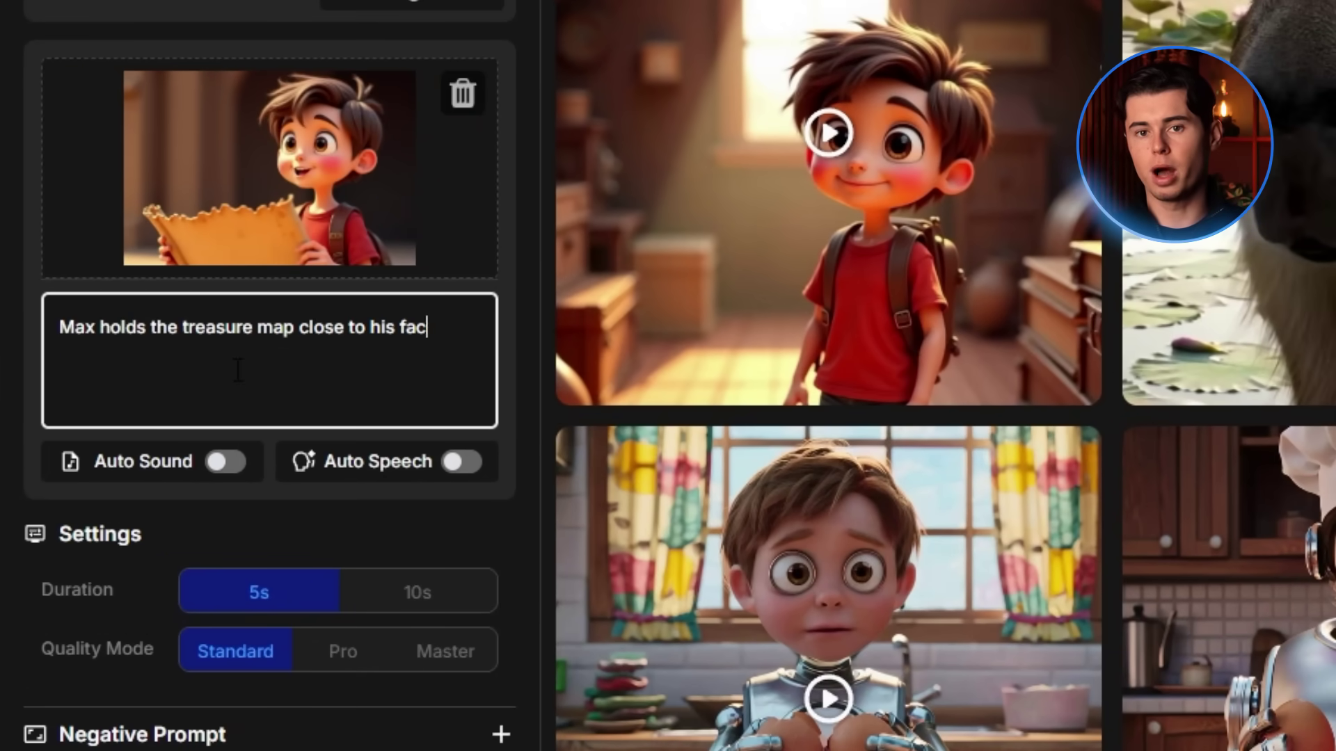
text( widening as he studies it. Car)
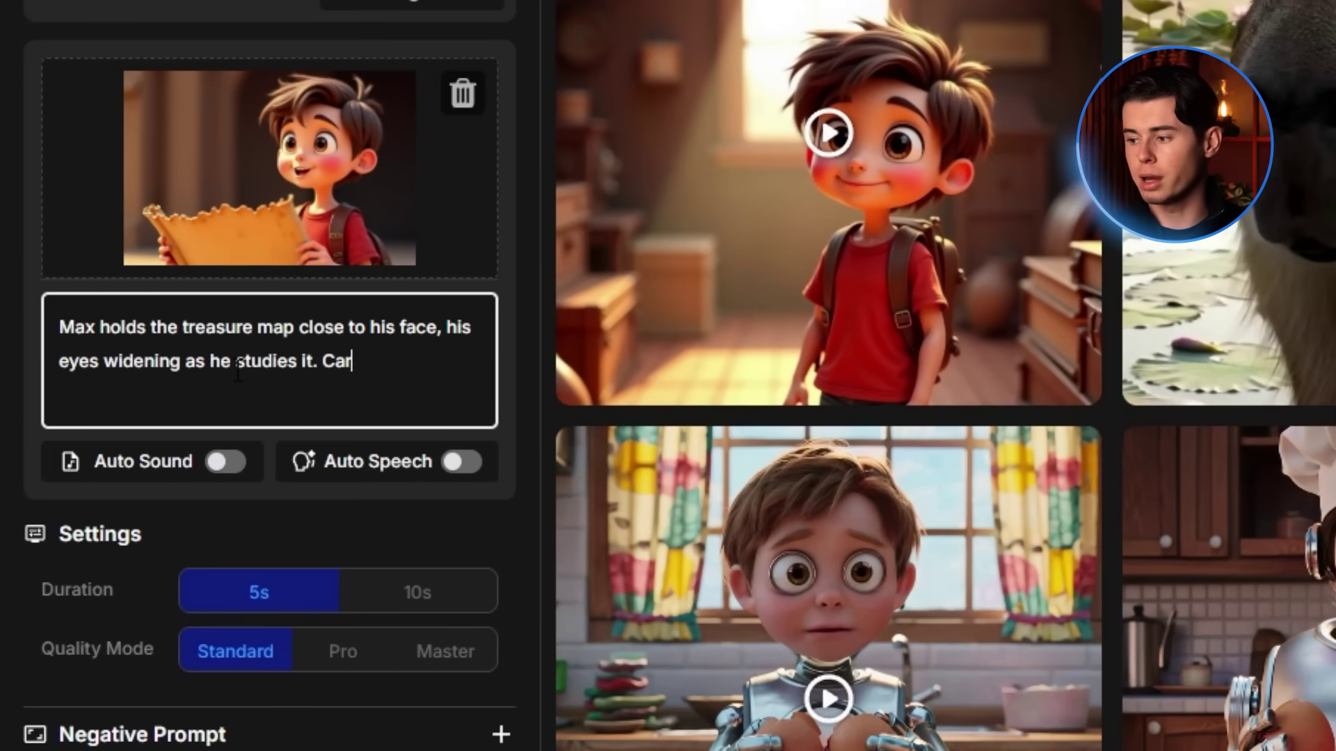
text(toon animation quality.)
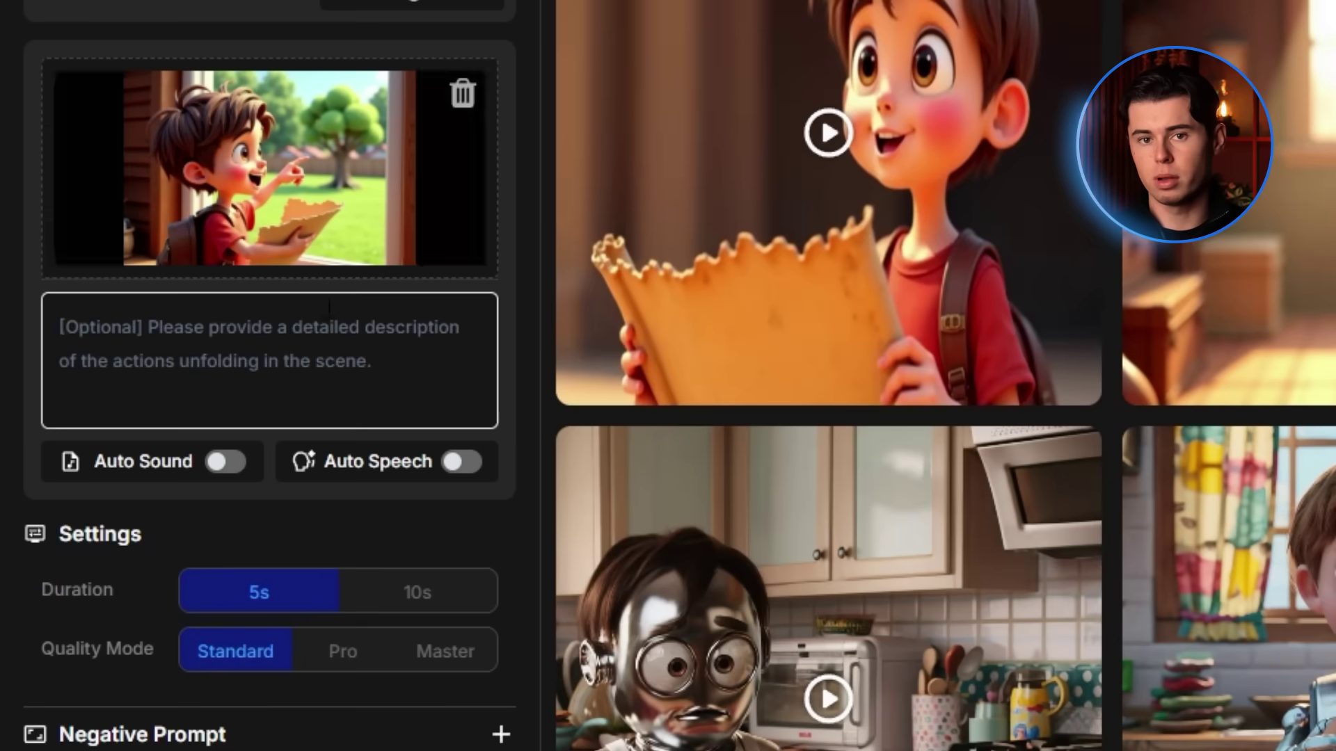
click(321, 387)
text(Ma)
text(x looks back and forth between the map and the window, pointing exc)
text(itedly when he makes the connection, animated gestures and expressions,)
text( cartoon animation quality.)
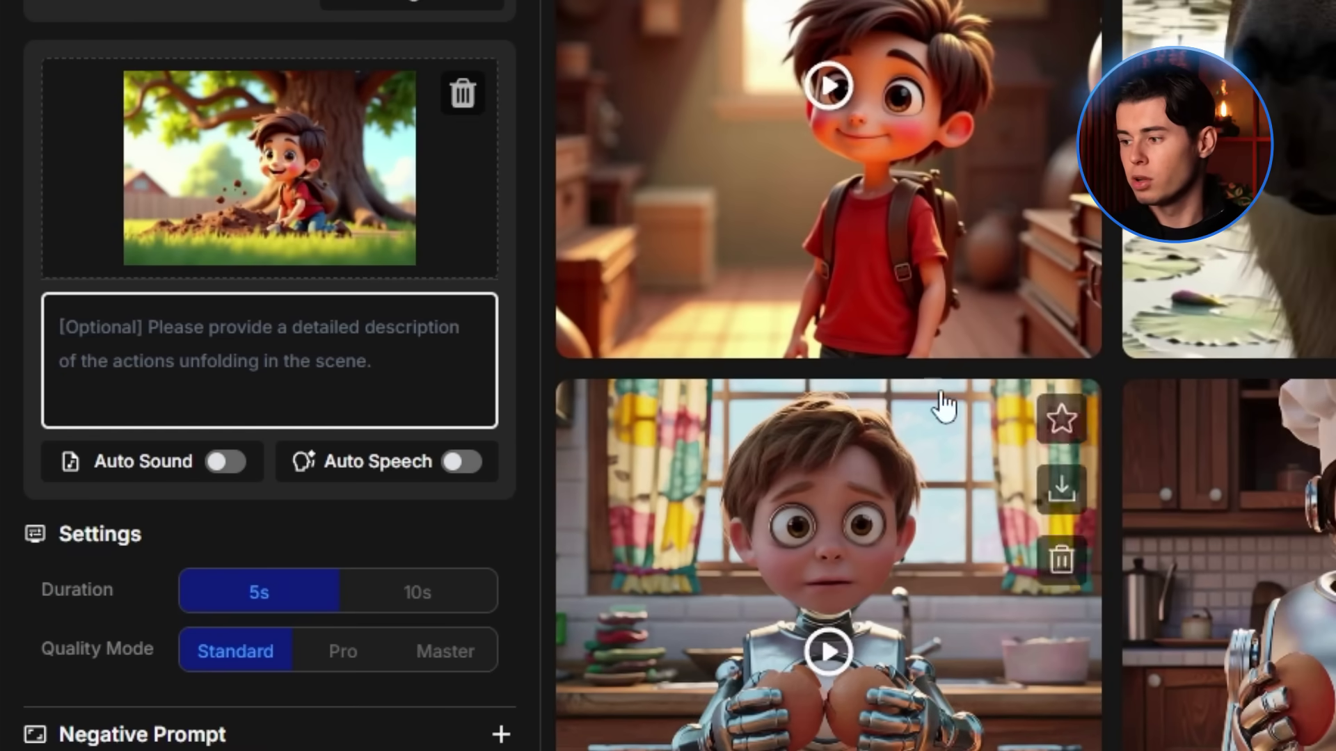
click(350, 359)
text(Max digs enth)
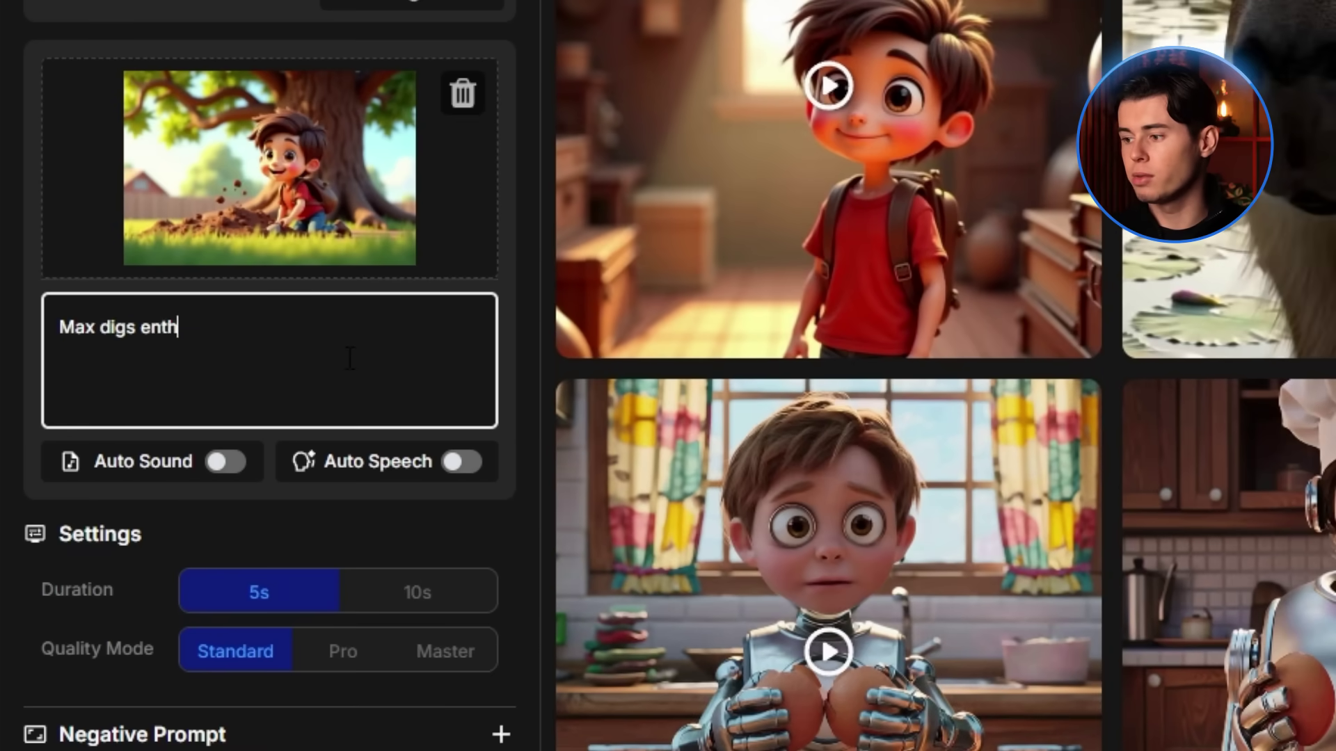
text(usiastically under the tree, dirt flying with each shovel movement, his face showing te)
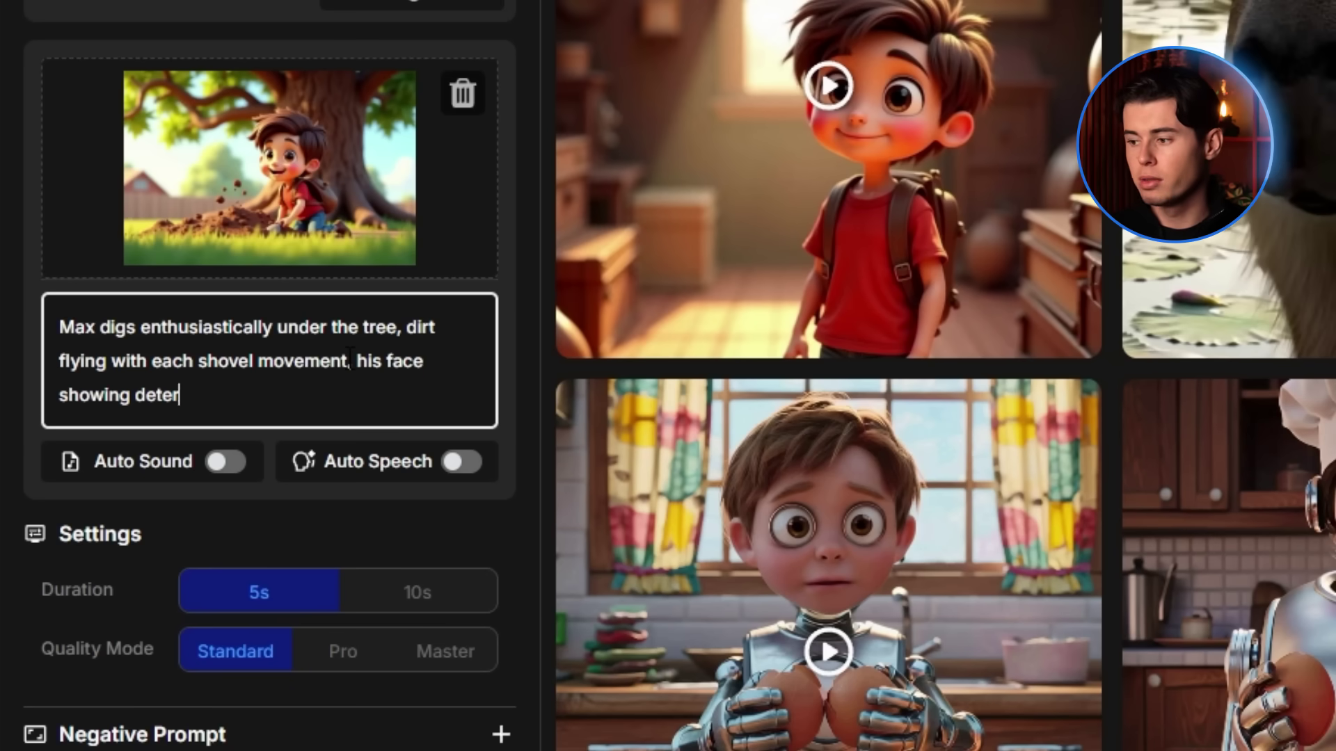
text(amic digging)
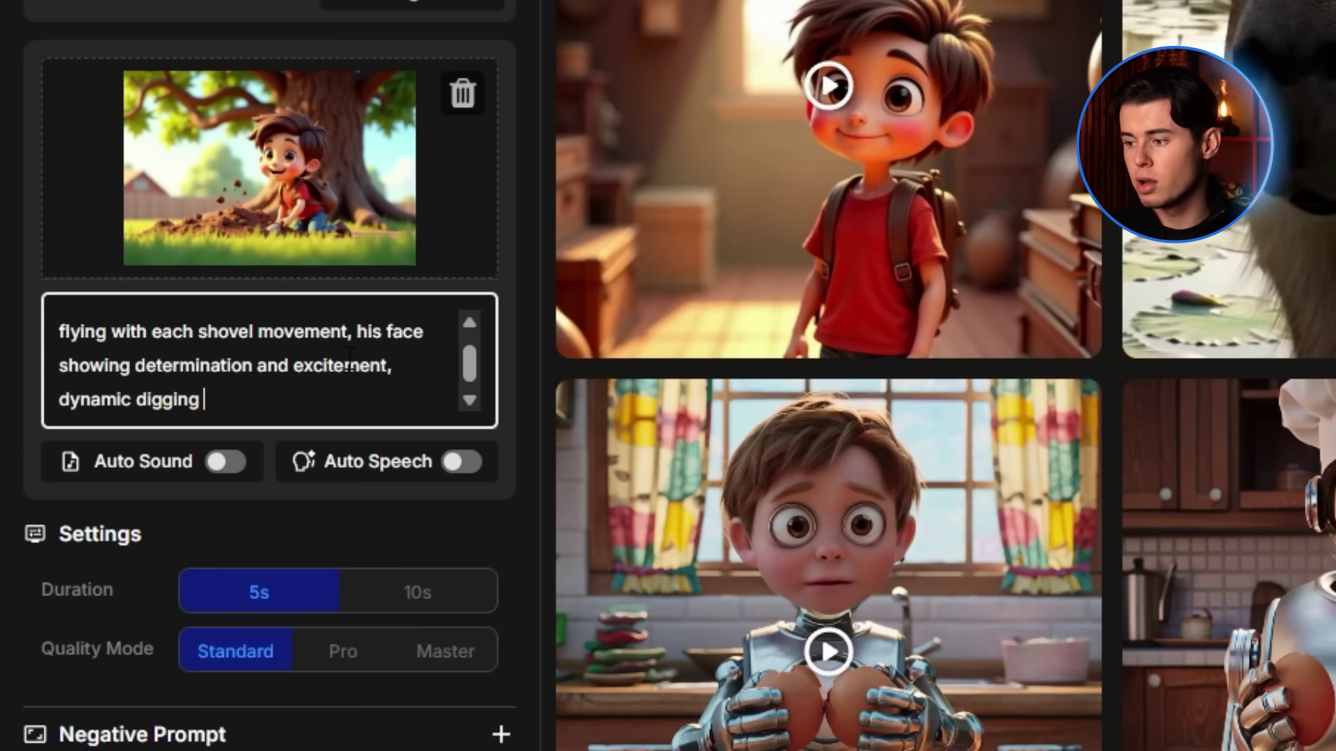
text( action, cartoon animation quality.)
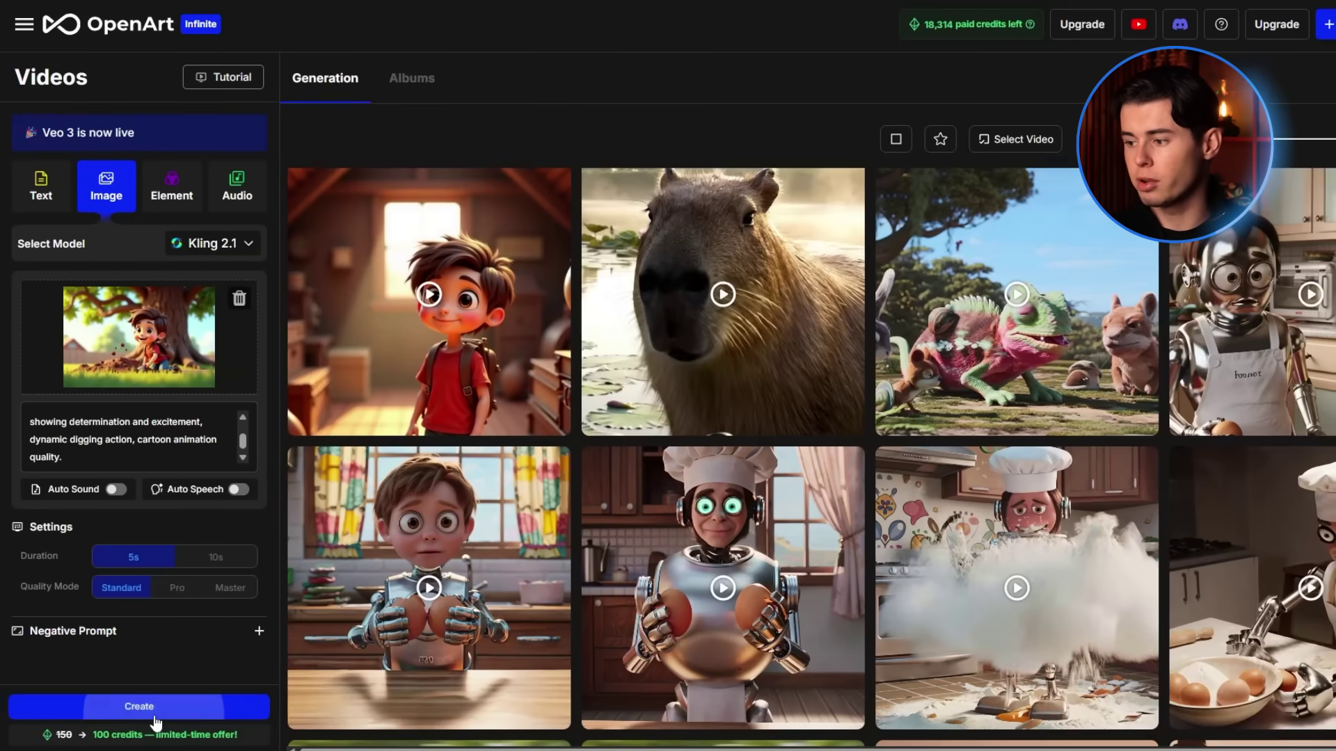
click(154, 707)
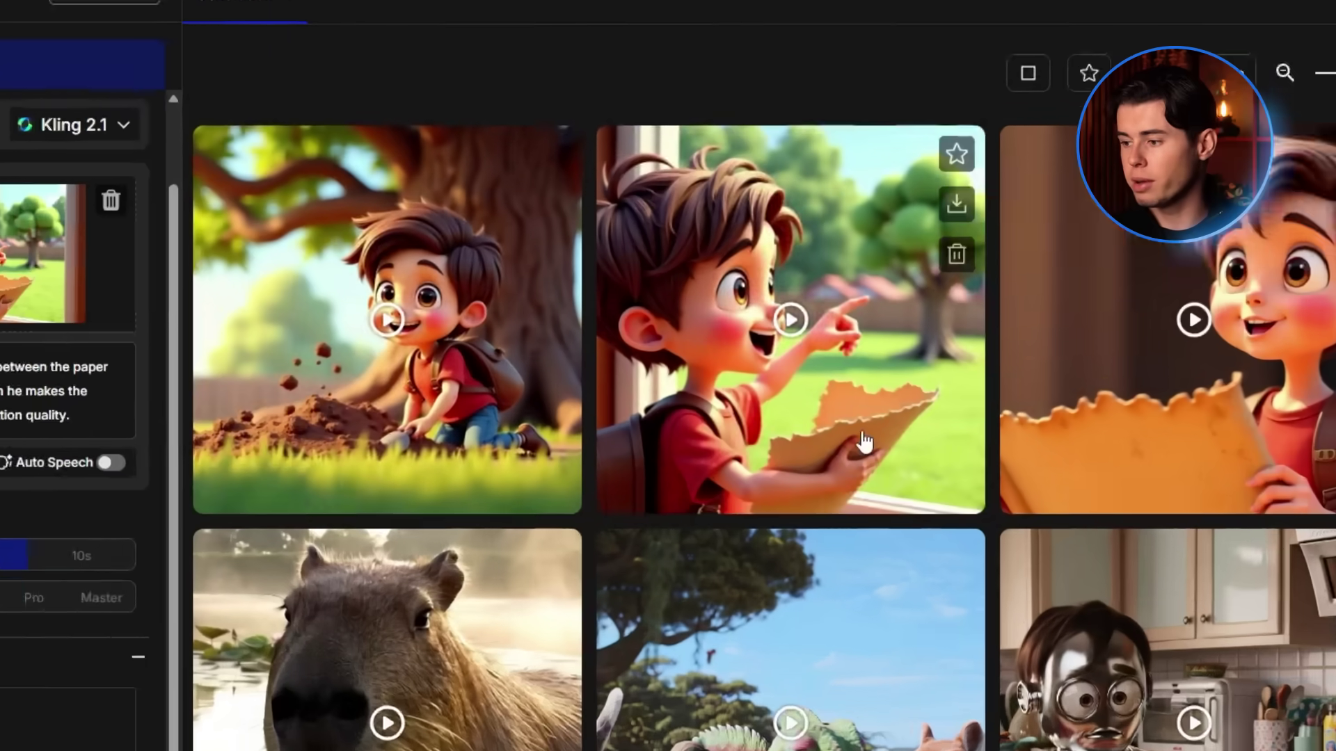
Step: Open the pointing-boy clip from the Generation gallery in the viewer
click(724, 306)
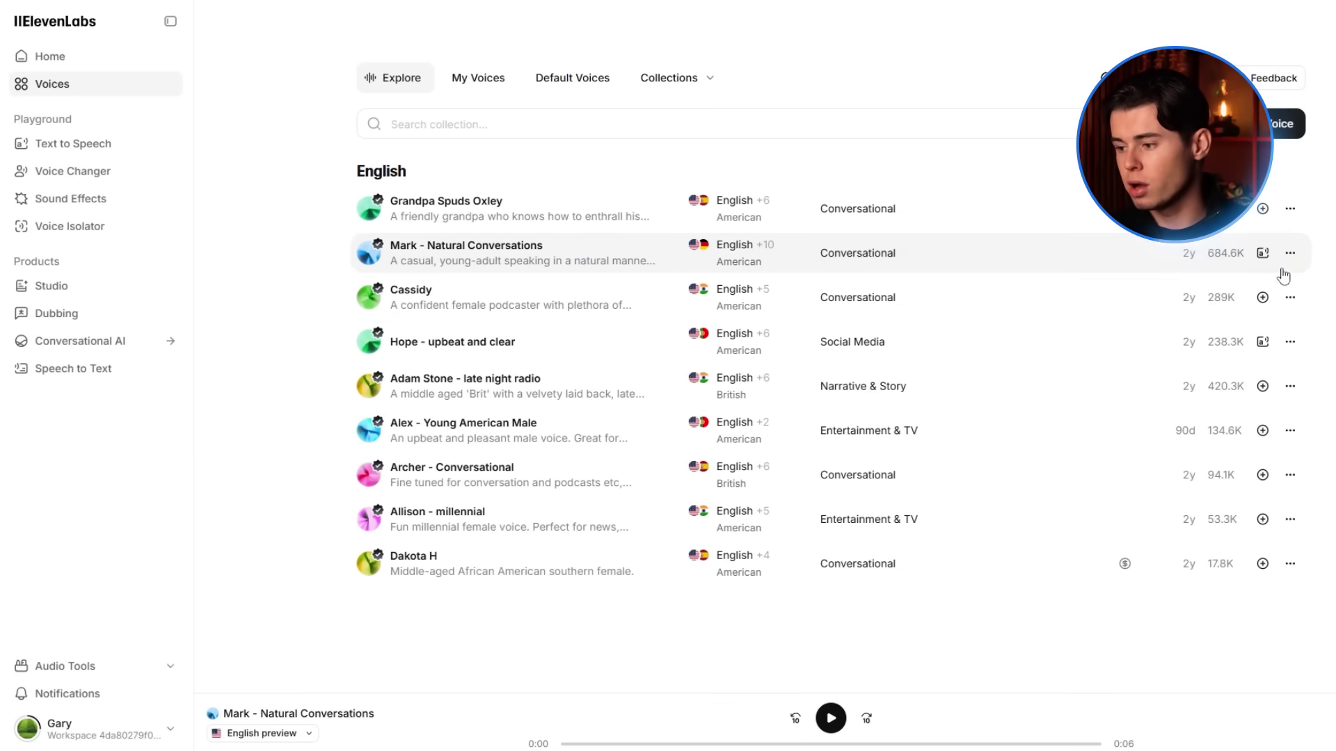
Step: Load the Mark - Natural Conversations voice into text to speech and replace the script with Max's attic narration
click(1263, 252)
key(ctrl+a)
key(BackSpace)
text(M)
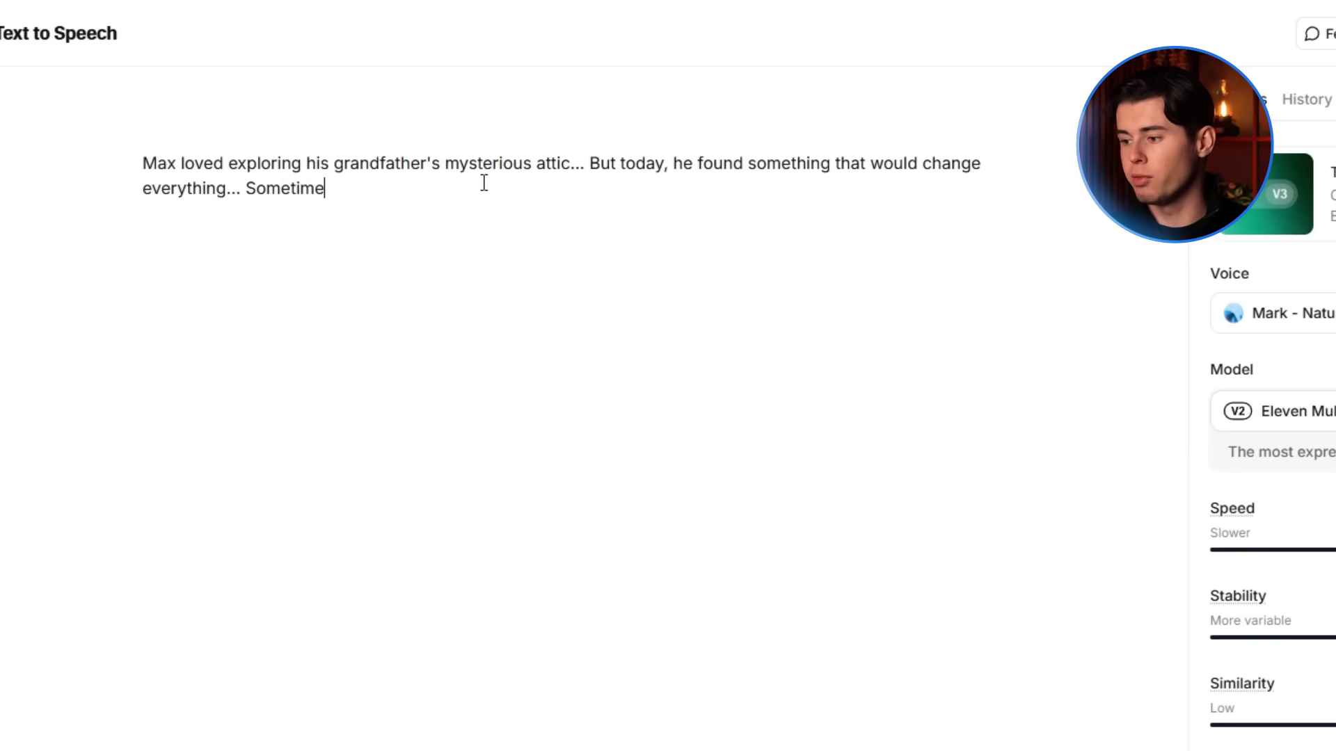
text(ackyard...)
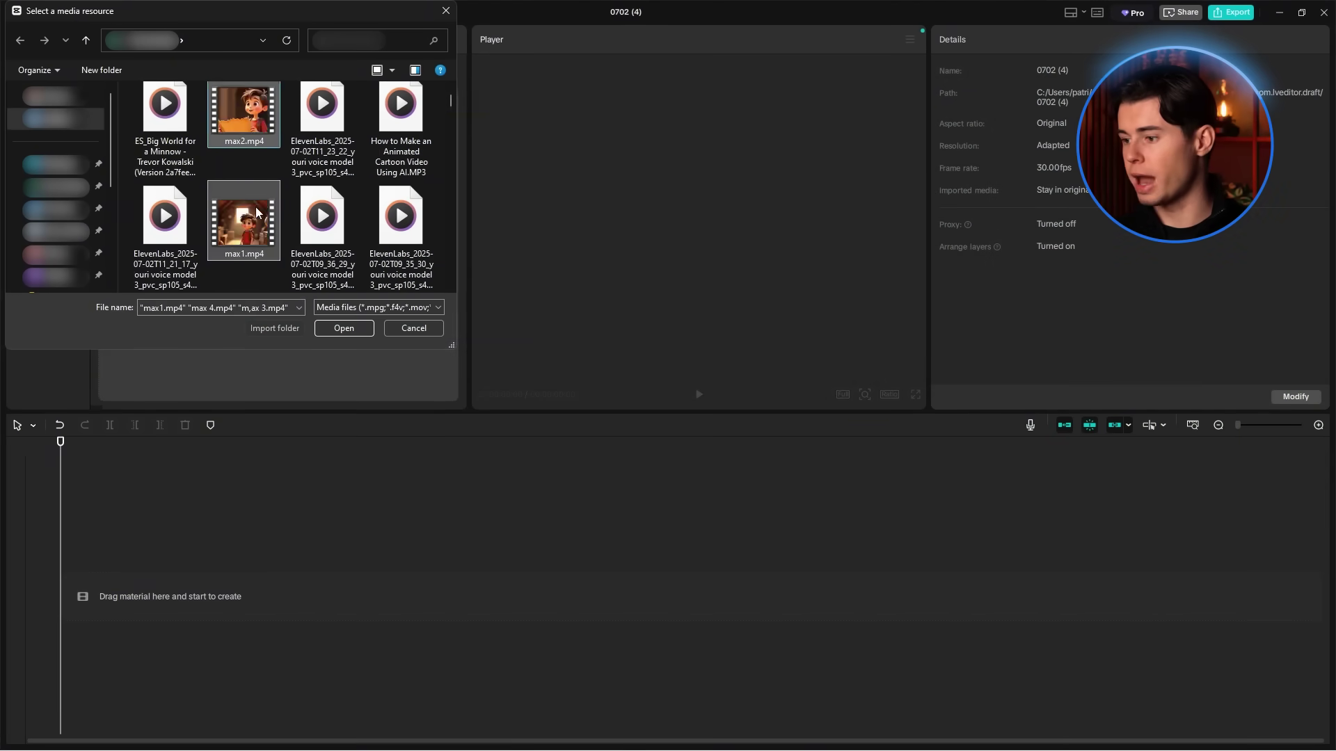
Step: Import every file from the folder into the CapCut project
click(345, 328)
click(122, 70)
scroll(191, 239, down, 1)
key(ctrl+a)
click(344, 328)
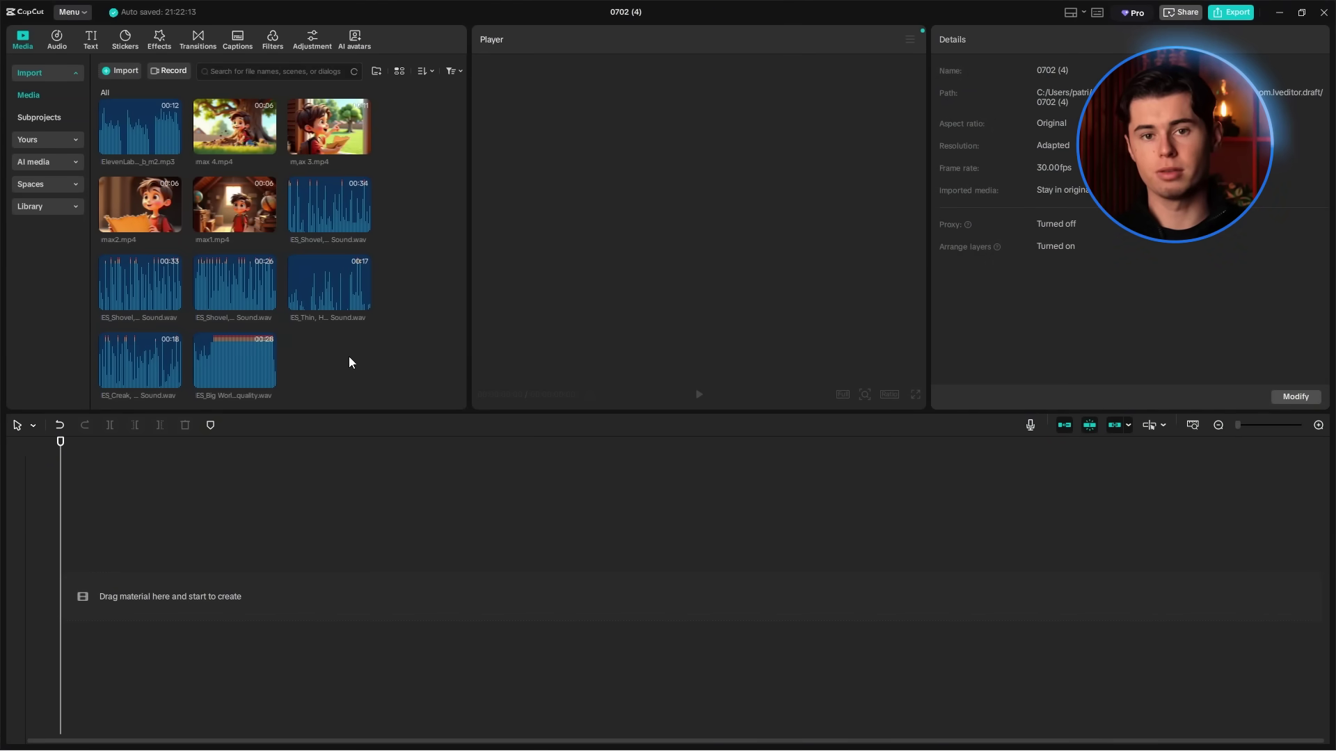
Step: Line up max1, max2, max 3 and max 4 in order on the main track
drag(235, 204, 561, 531)
click(173, 224)
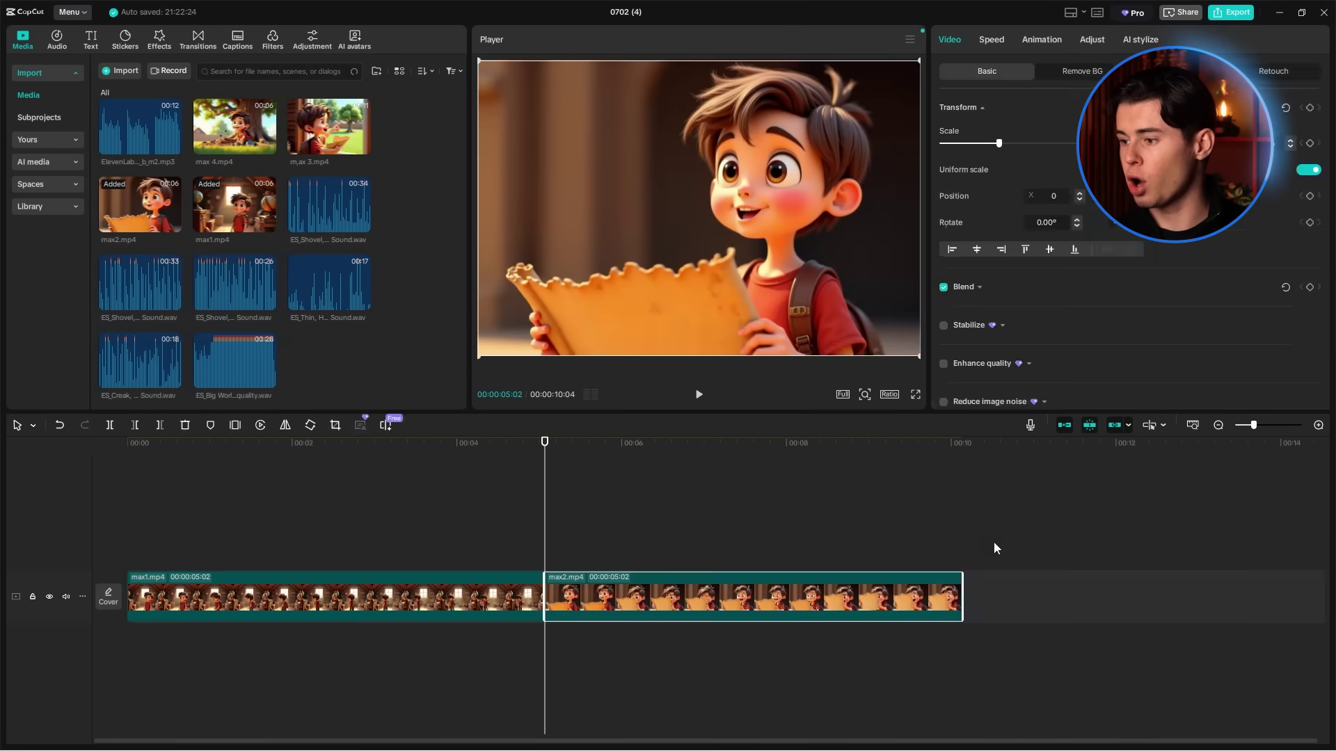
click(362, 145)
click(267, 146)
Step: Add the background music, handling and shovel sound effects, and narration beneath the clips
click(267, 379)
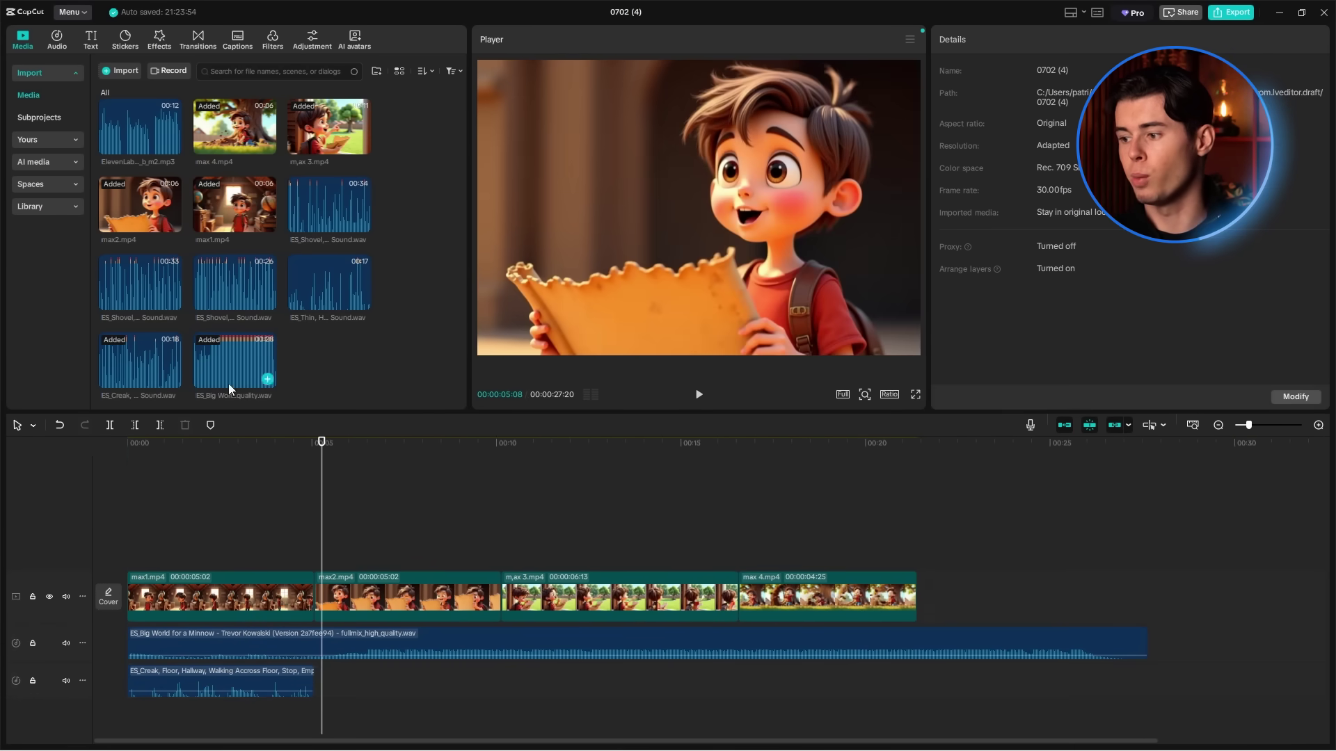
drag(329, 285, 389, 681)
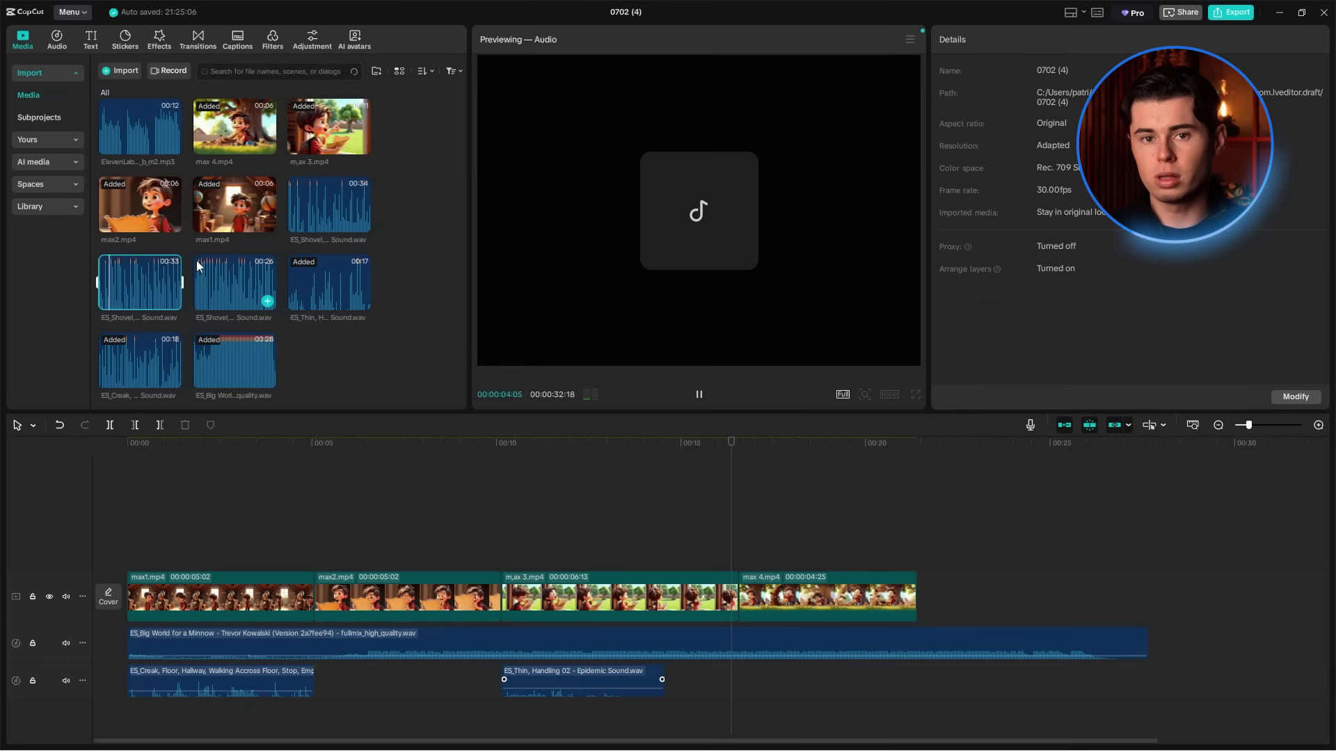
drag(236, 286, 735, 681)
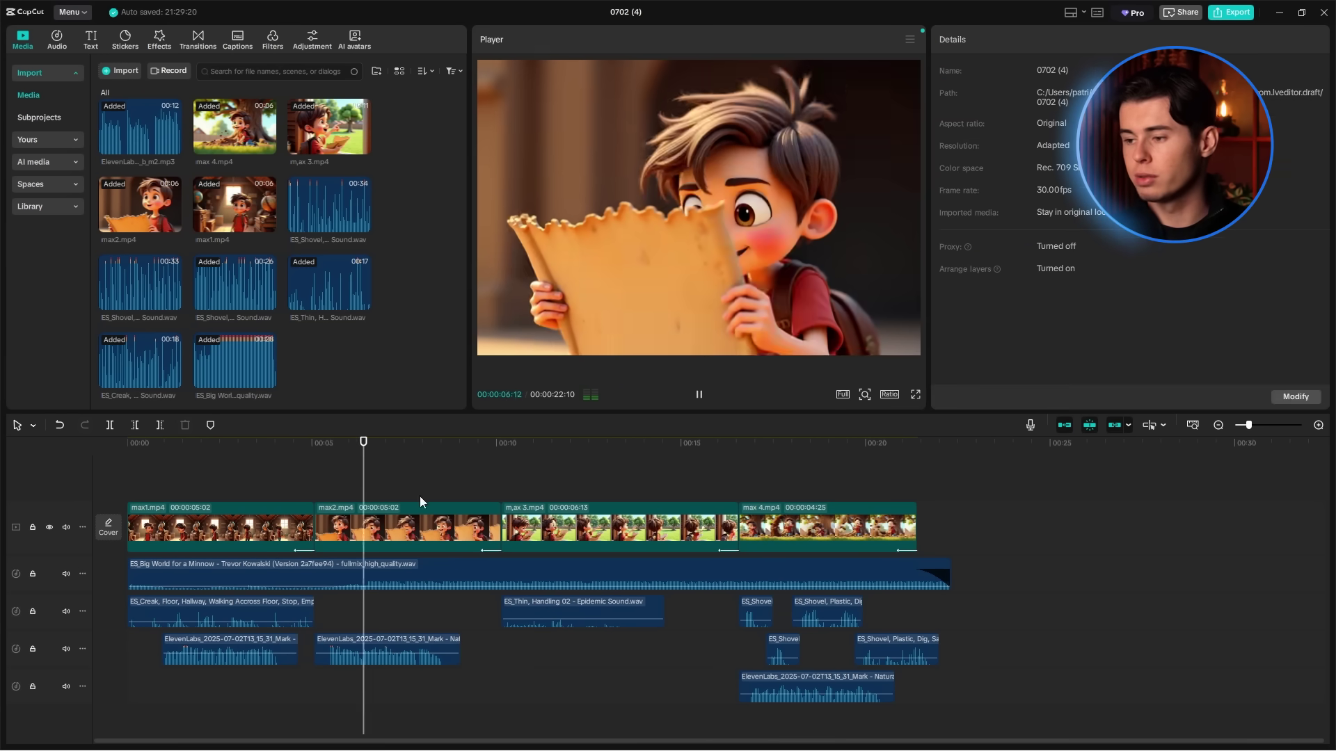
click(781, 687)
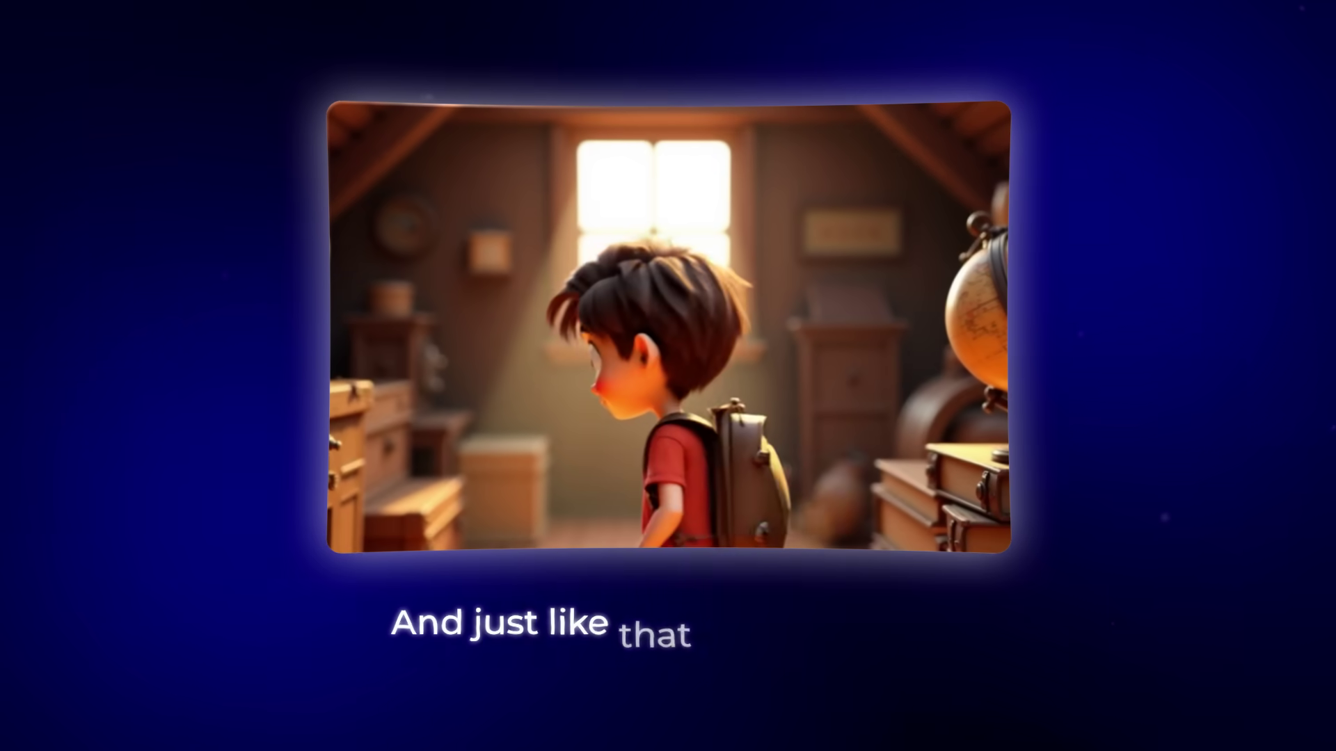